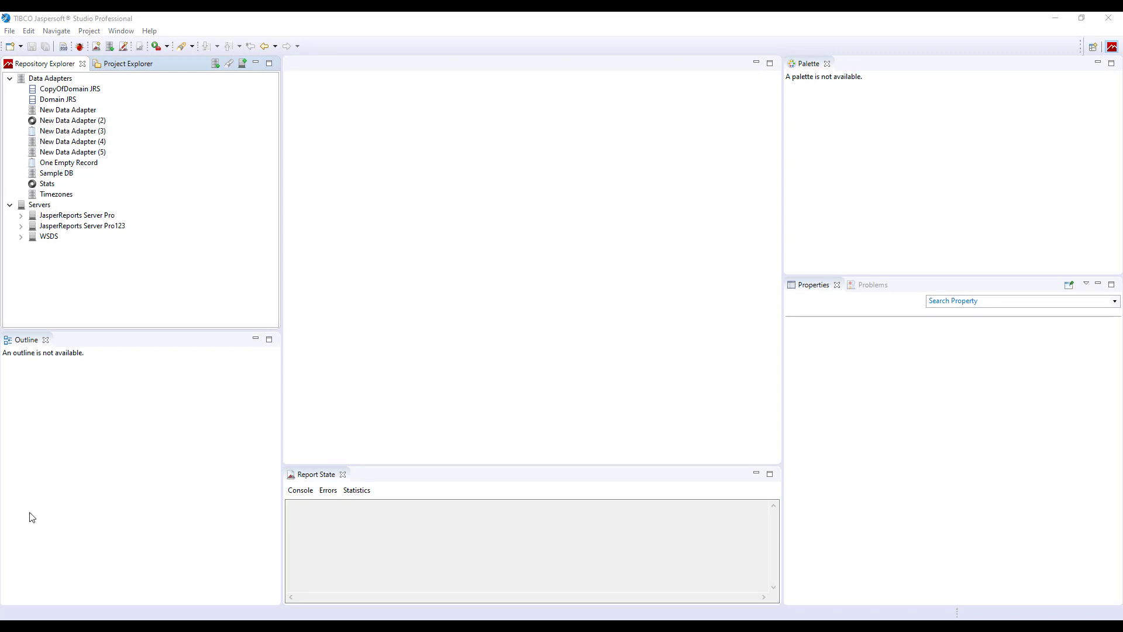
# - Start a new Jasper Report from the Blank A4 template
pyautogui.click(13, 34)
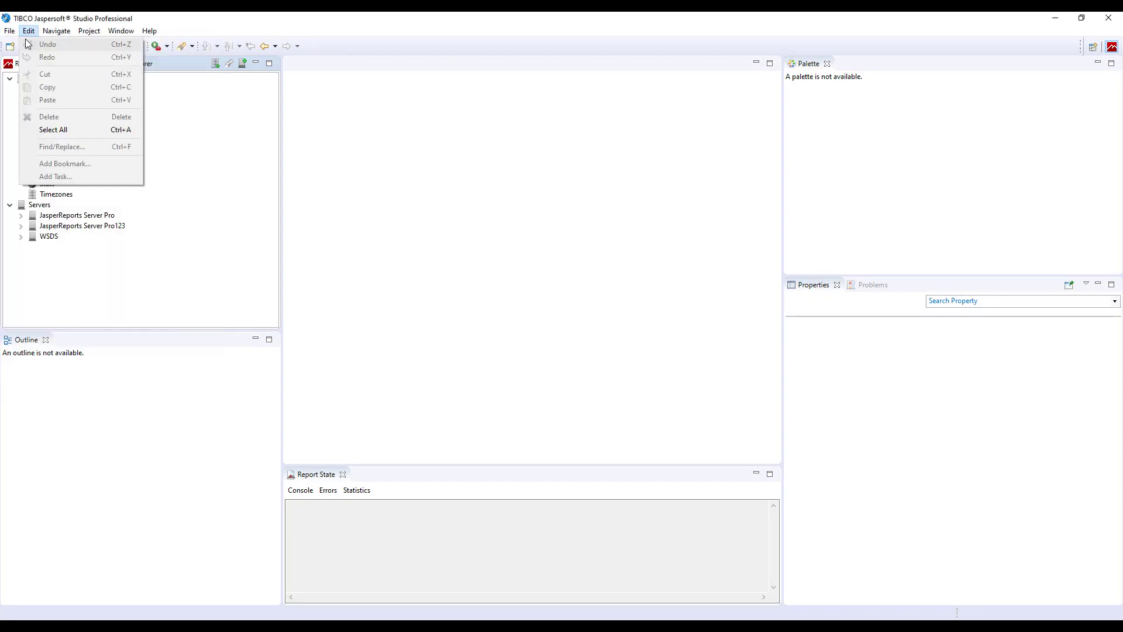
pyautogui.moveTo(97, 47)
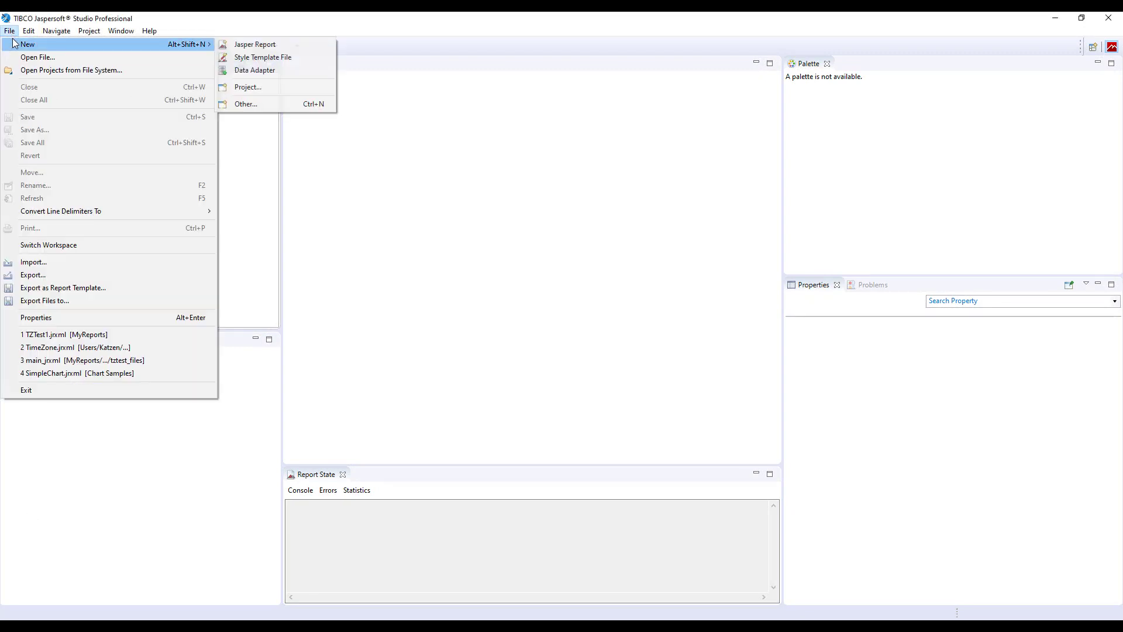
pyautogui.click(240, 44)
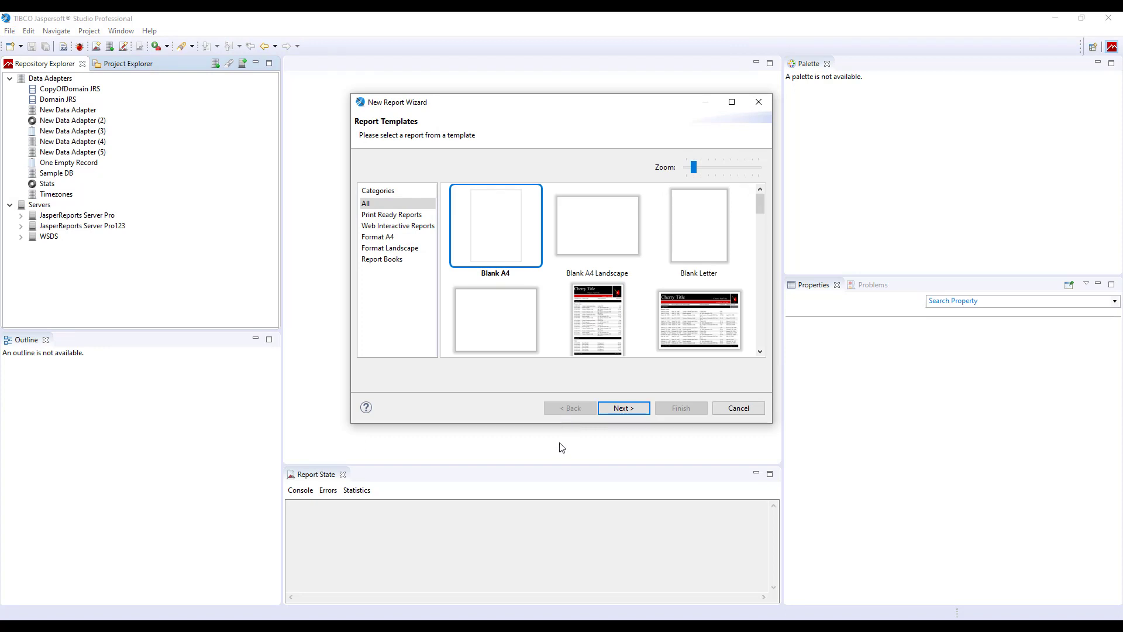
pyautogui.click(620, 409)
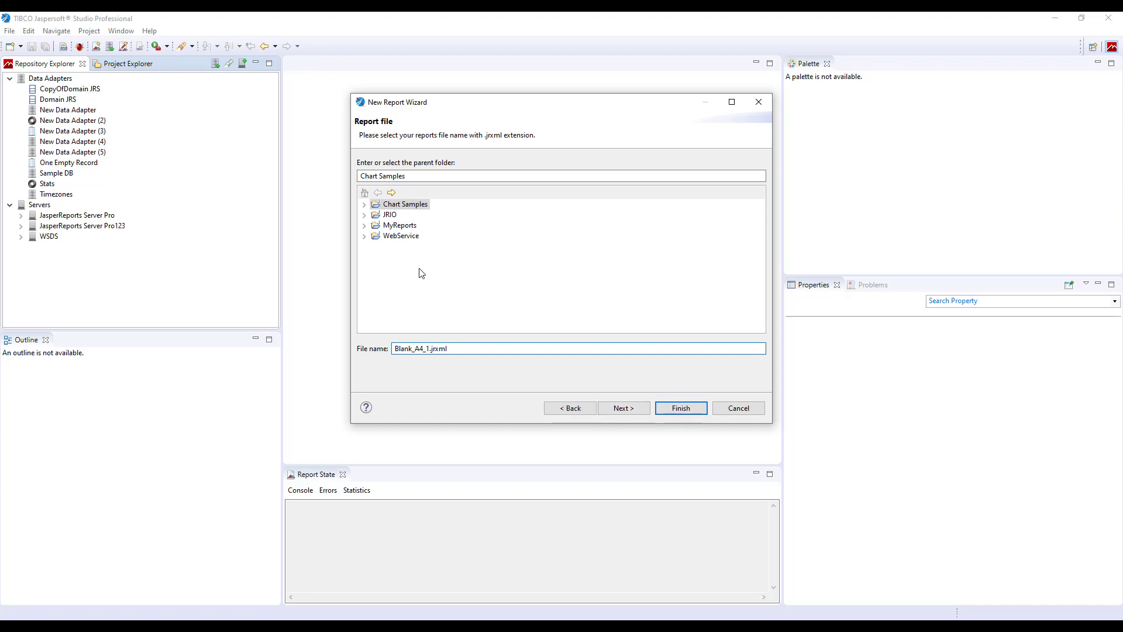
# - Name the report pieSample.jrxml in the MyReports folder and continue to the data source step
pyautogui.click(401, 227)
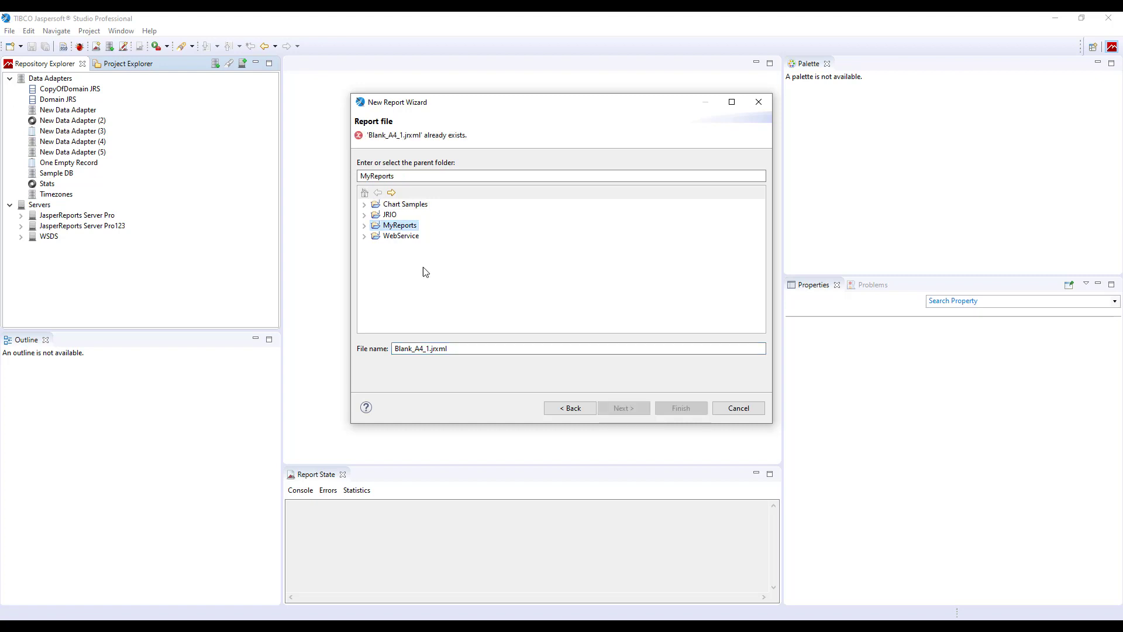
pyautogui.moveTo(431, 348); pyautogui.dragTo(314, 346)
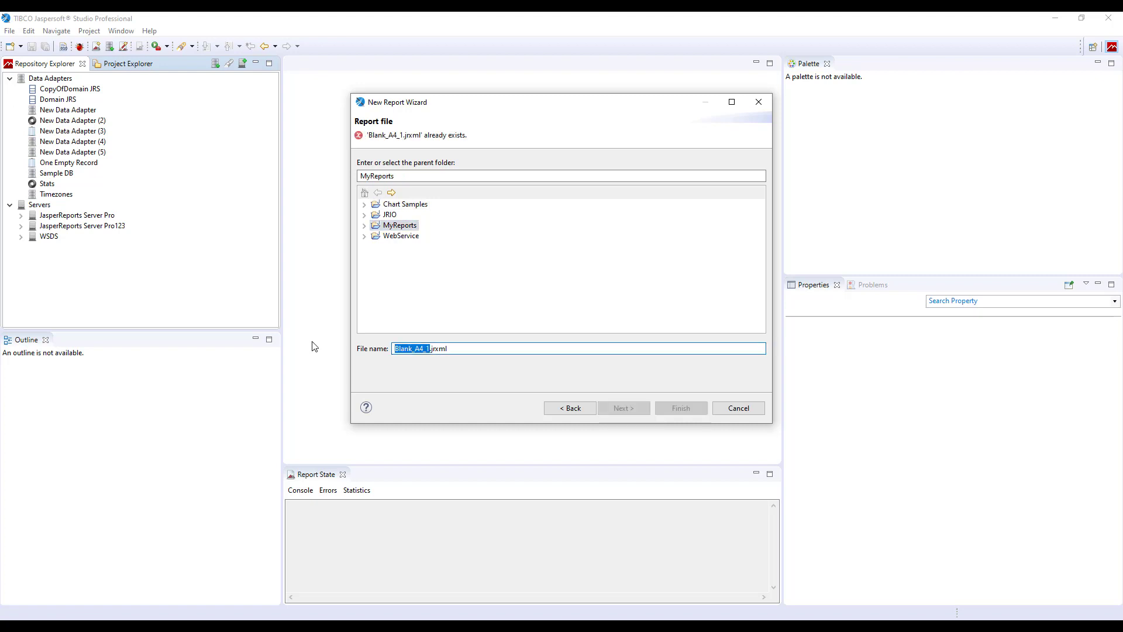
pyautogui.write('pie')
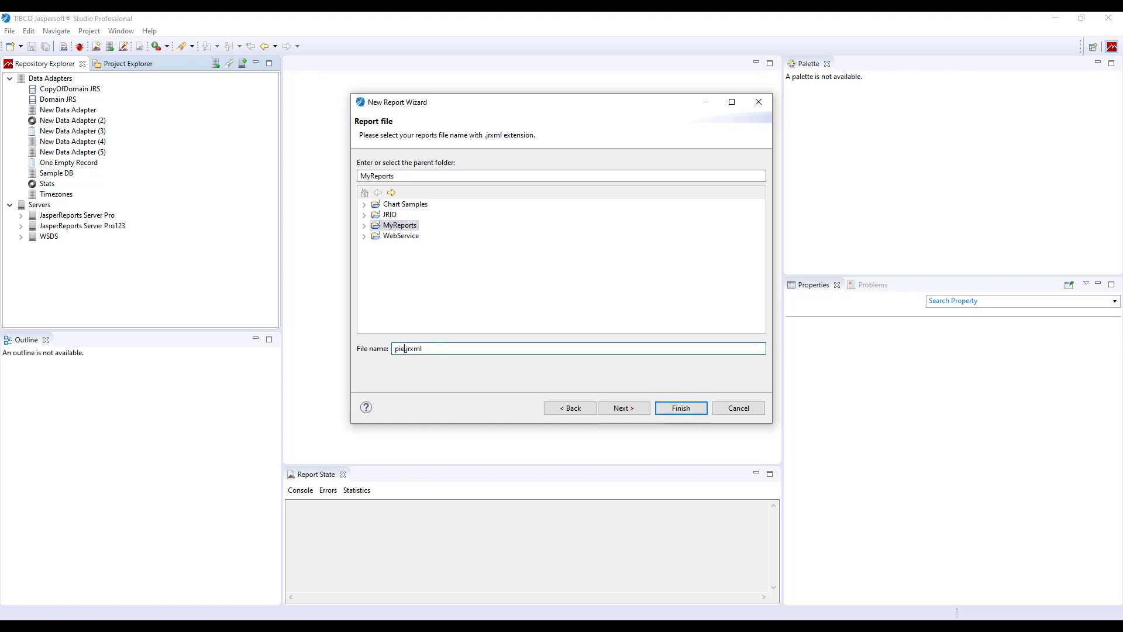
pyautogui.write('Sample')
pyautogui.click(633, 408)
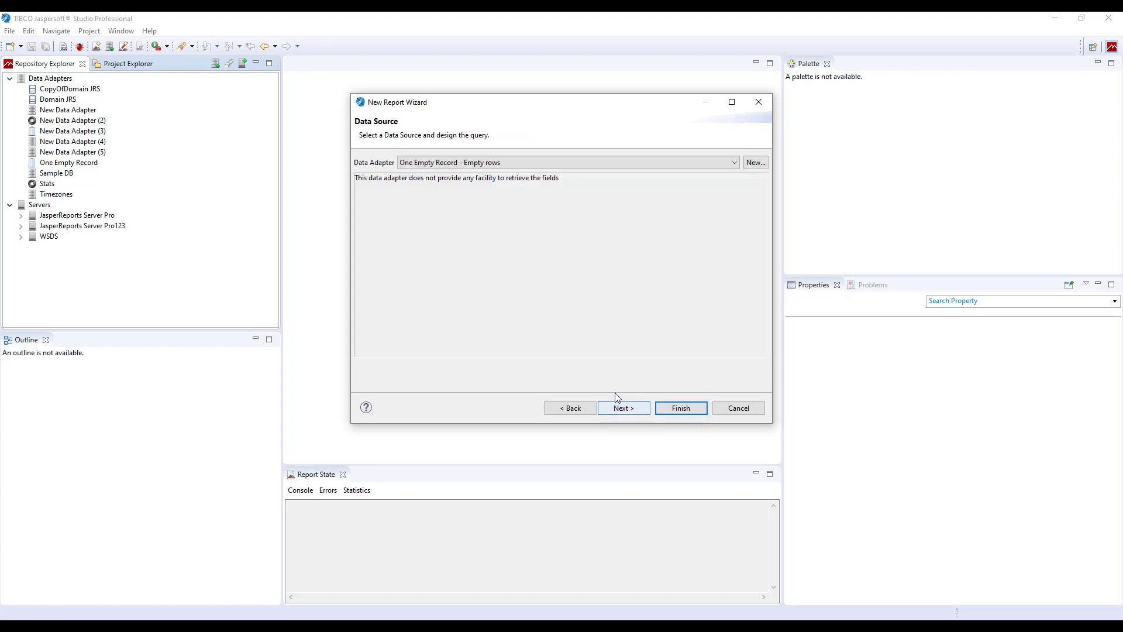
# - Use the Sample DB adapter with the query 'select * from orders'
pyautogui.click(483, 166)
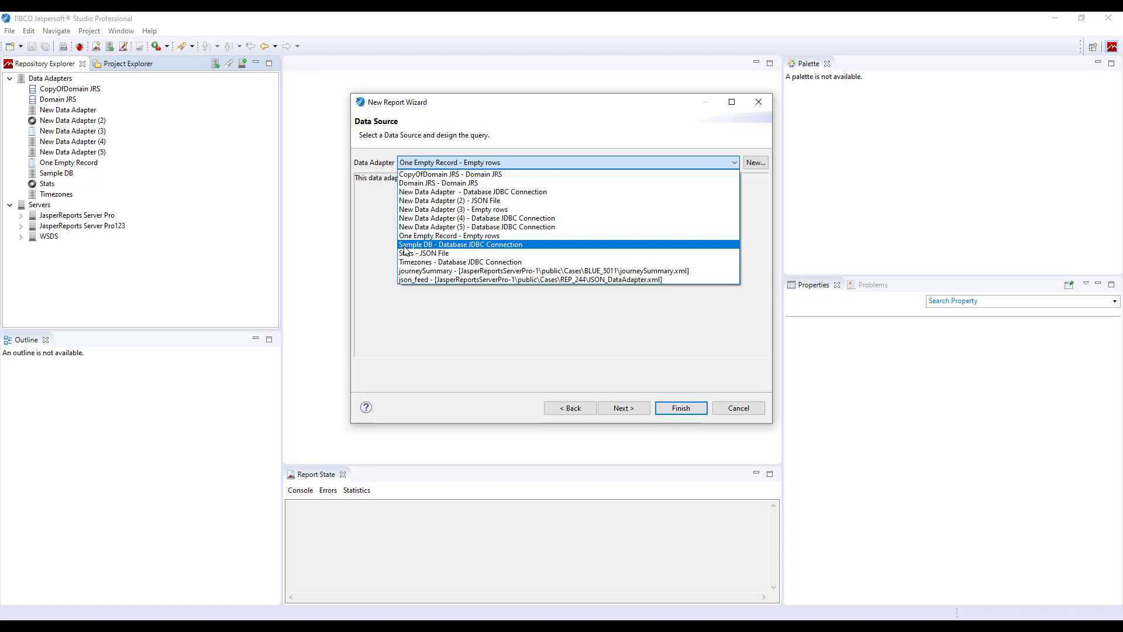
pyautogui.click(462, 244)
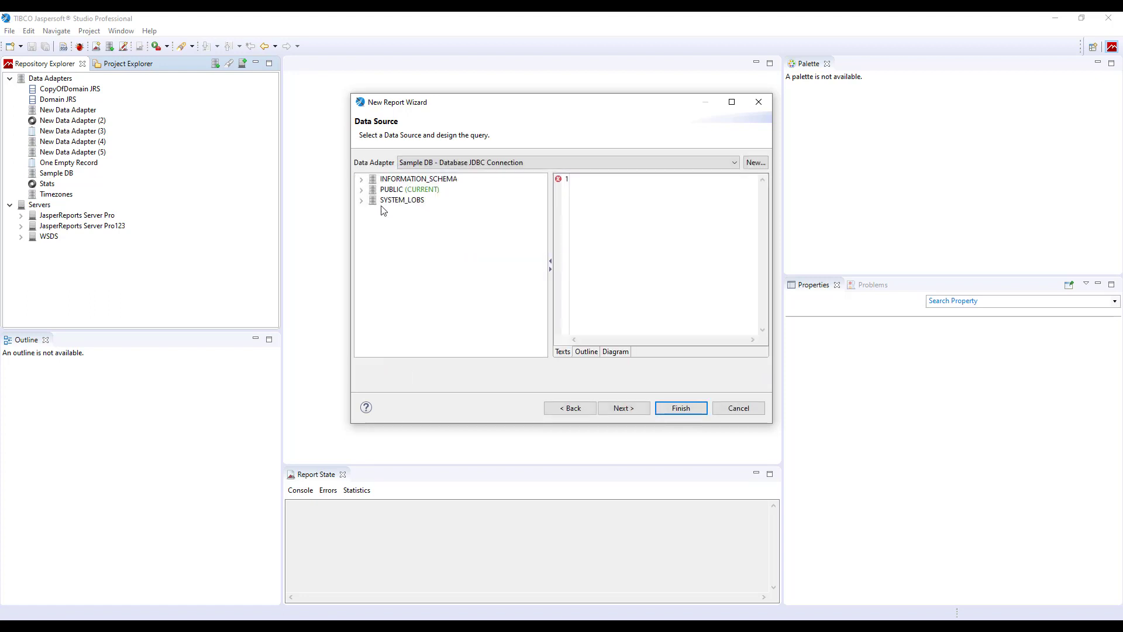
pyautogui.click(618, 211)
pyautogui.write('select * from orde')
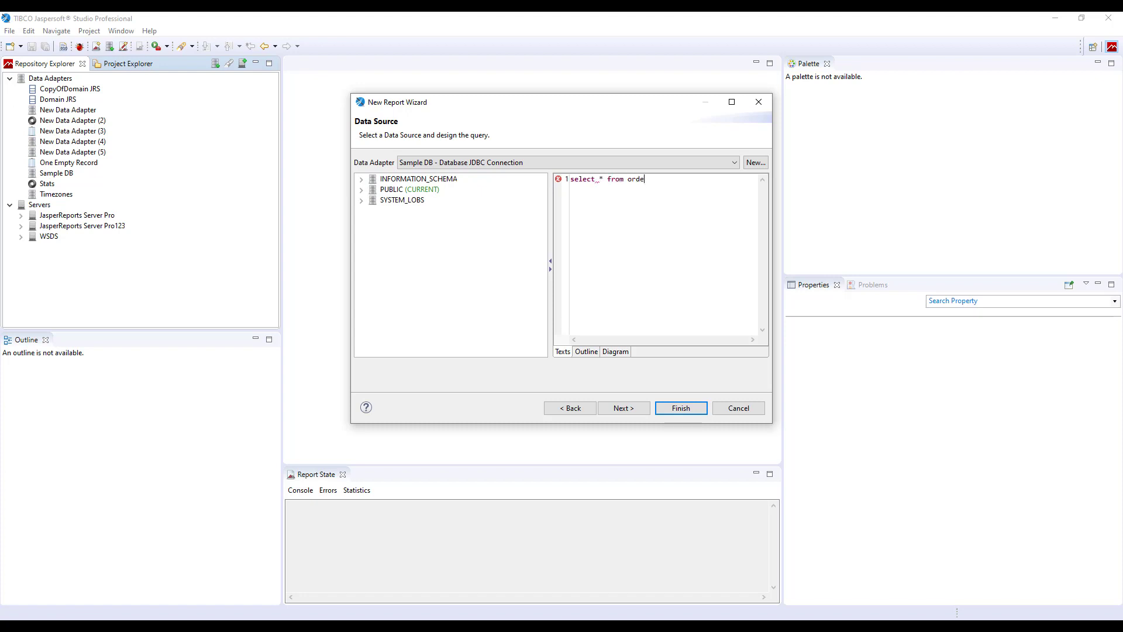
pyautogui.write('rs')
# - Add all the orders fields to the report and finish the wizard
pyautogui.click(617, 405)
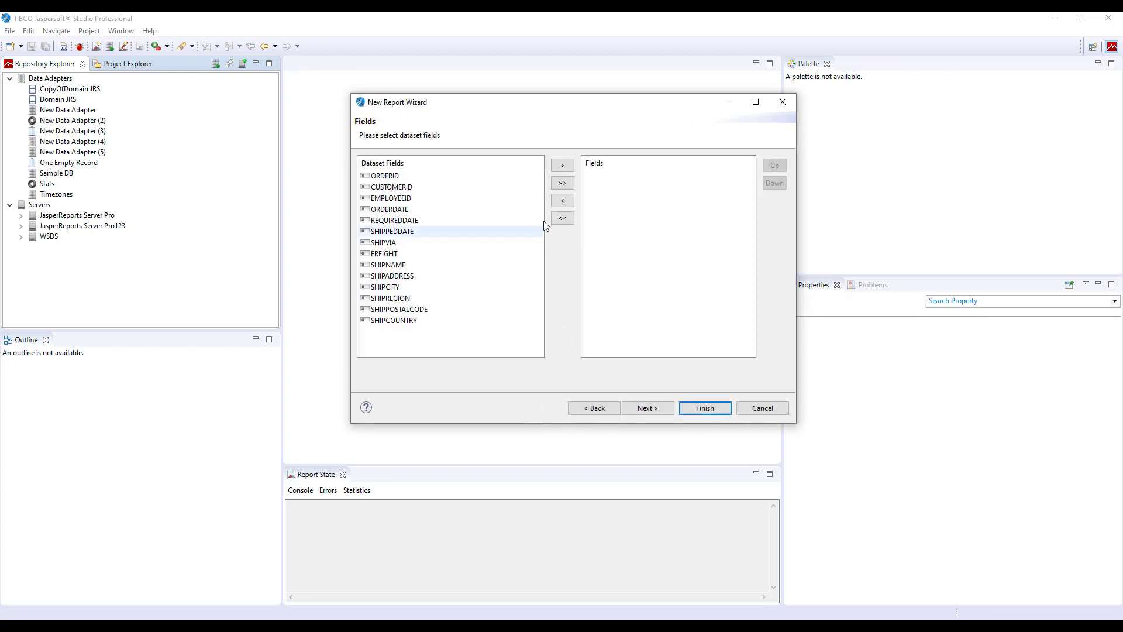
pyautogui.click(563, 183)
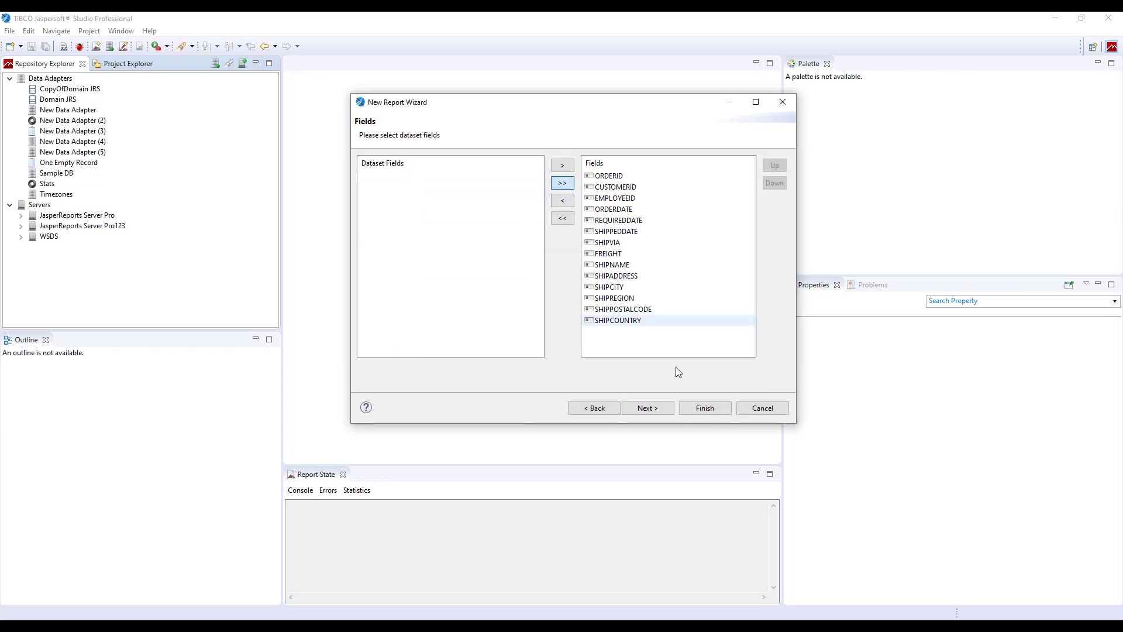
pyautogui.click(701, 409)
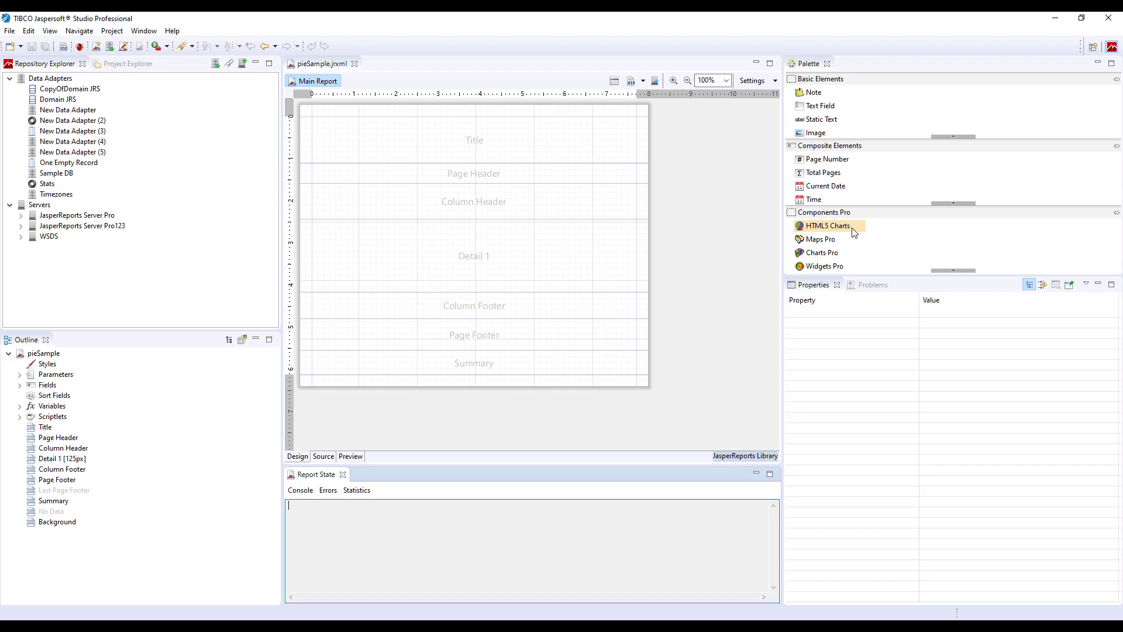
# - Drag an HTML5 chart from the Palette into a report band to open the HTML5 Chart Edit Dialog
pyautogui.moveTo(851, 228); pyautogui.dragTo(562, 367)
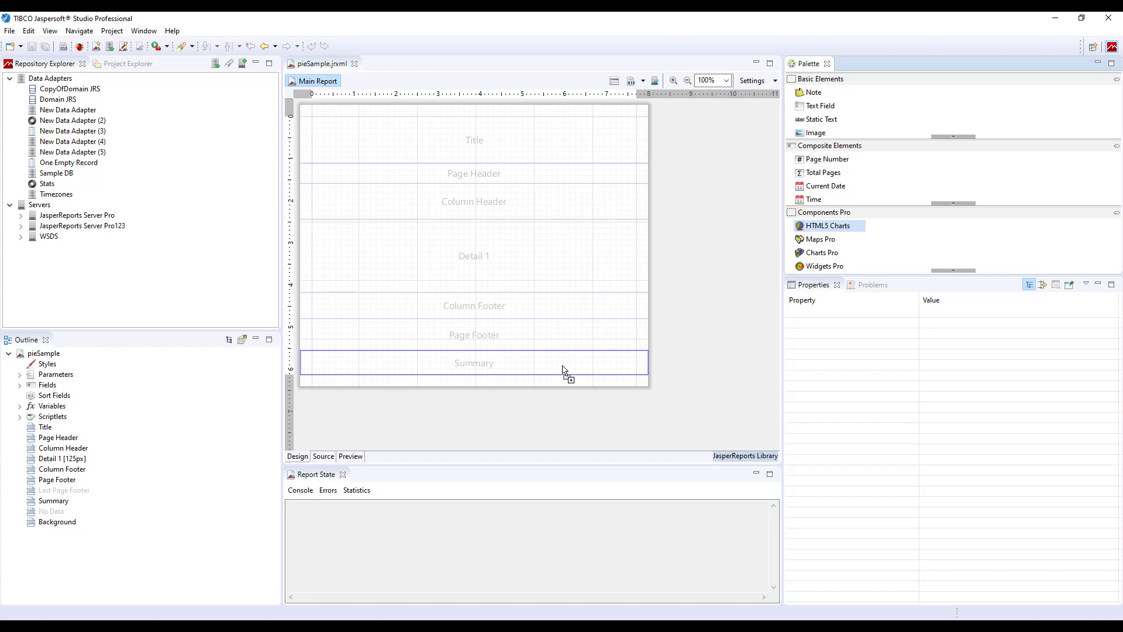
pyautogui.moveTo(563, 366); pyautogui.dragTo(494, 367)
pyautogui.moveTo(495, 366); pyautogui.dragTo(527, 280)
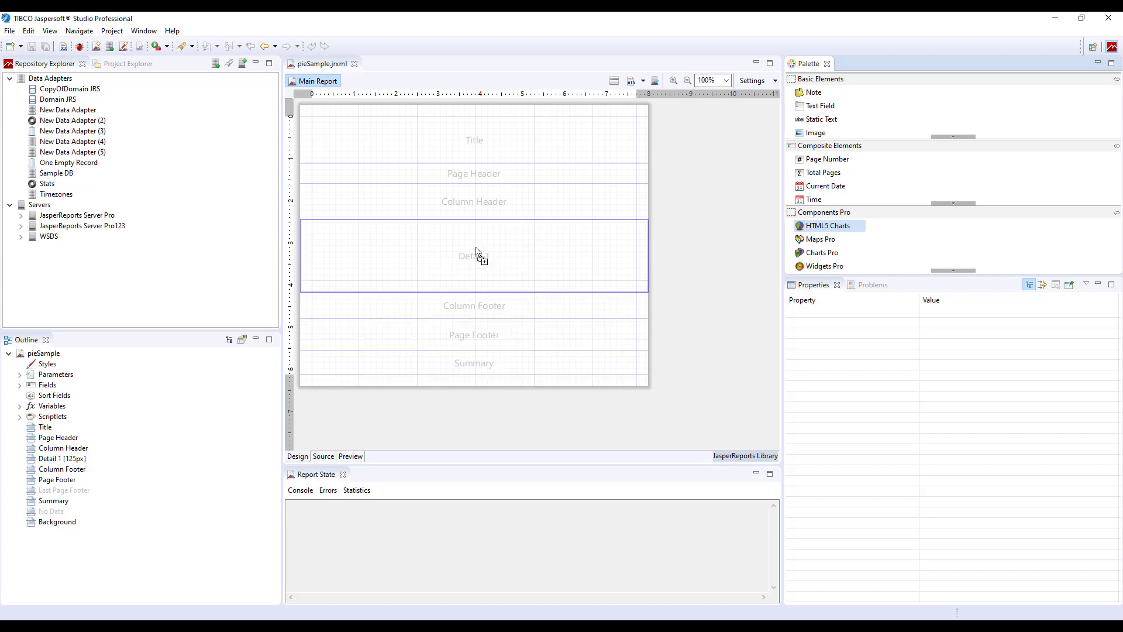
pyautogui.moveTo(477, 250); pyautogui.dragTo(589, 365)
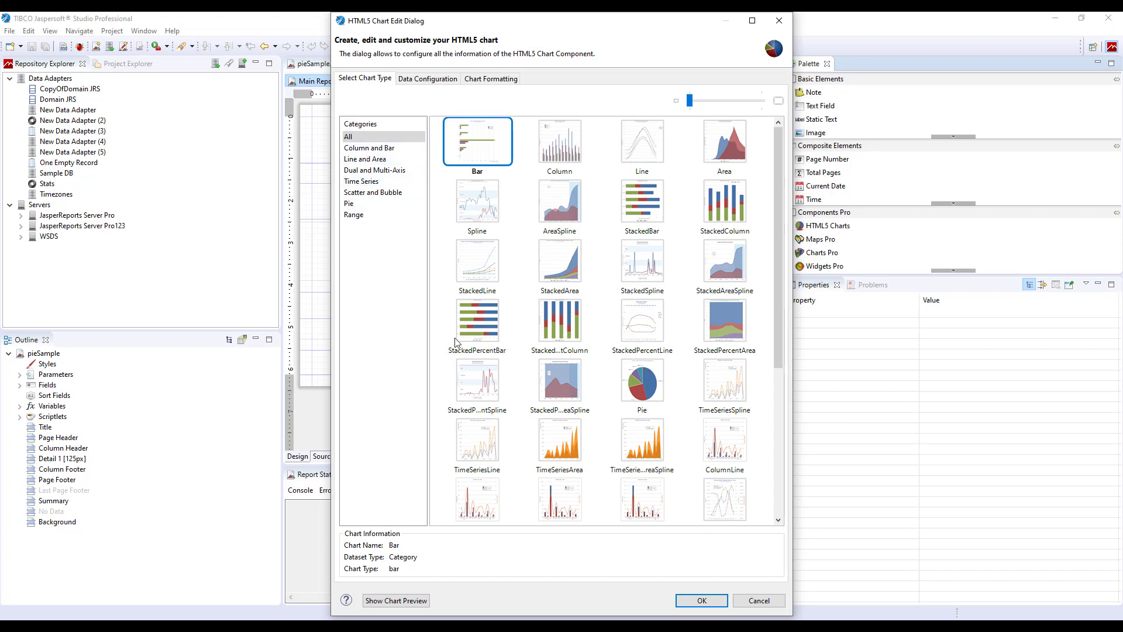
# - Choose the Pie thumbnail as the HTML5 chart type
pyautogui.click(641, 386)
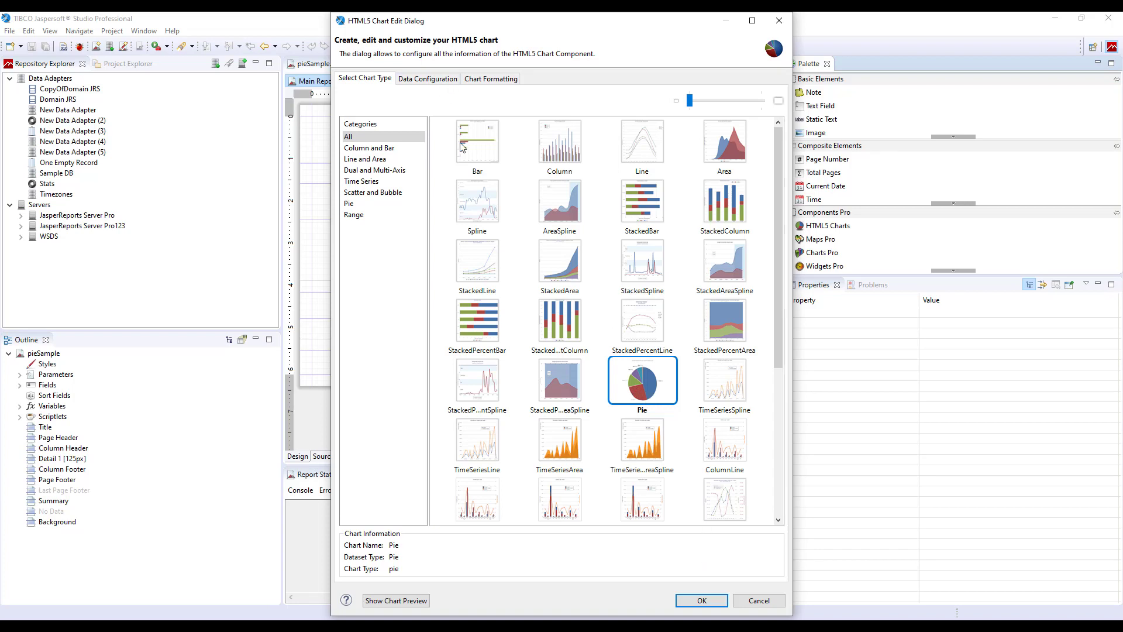
# - Show the chart's Dataset settings: reset type Report, increment None, main report dataset
pyautogui.click(430, 82)
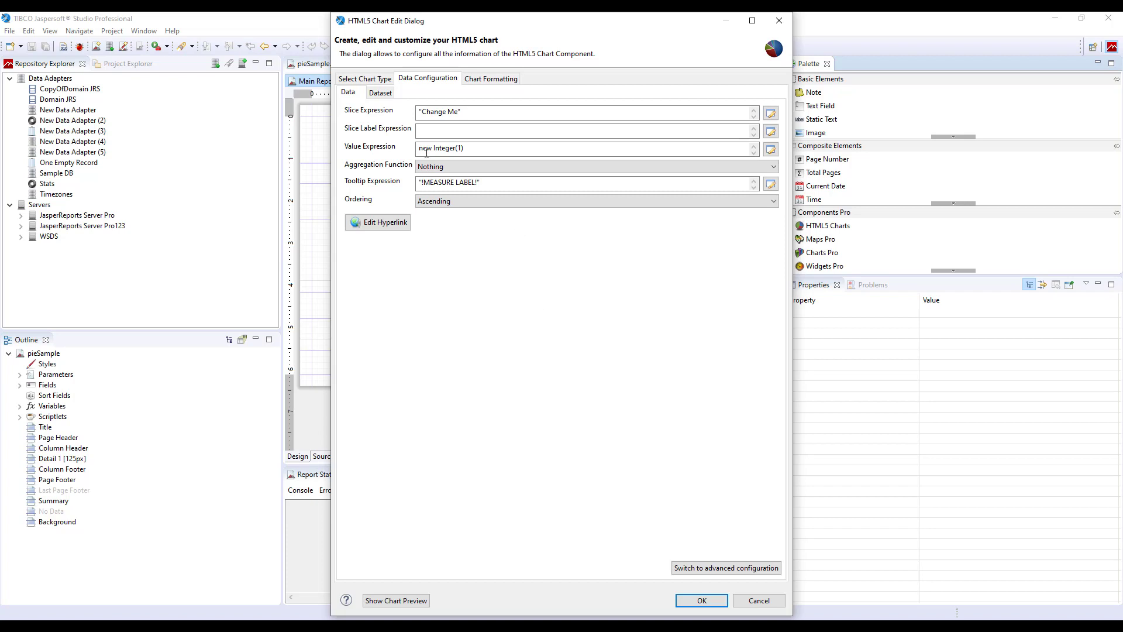
pyautogui.click(381, 92)
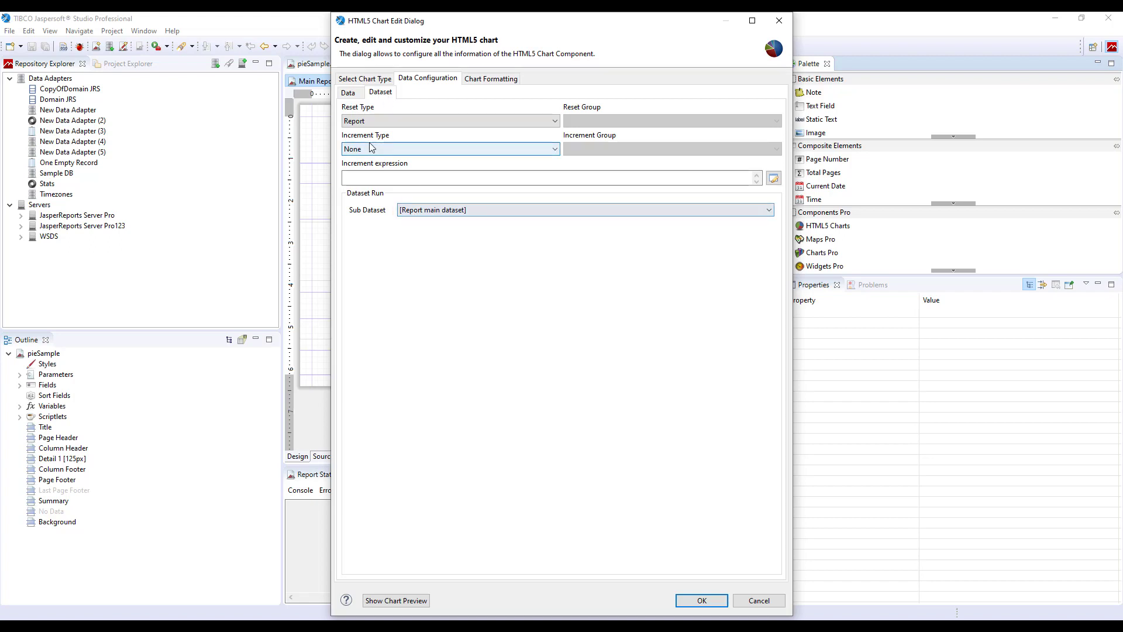
# - Go back to the Data sub-tab showing the slice and value expressions
pyautogui.click(350, 94)
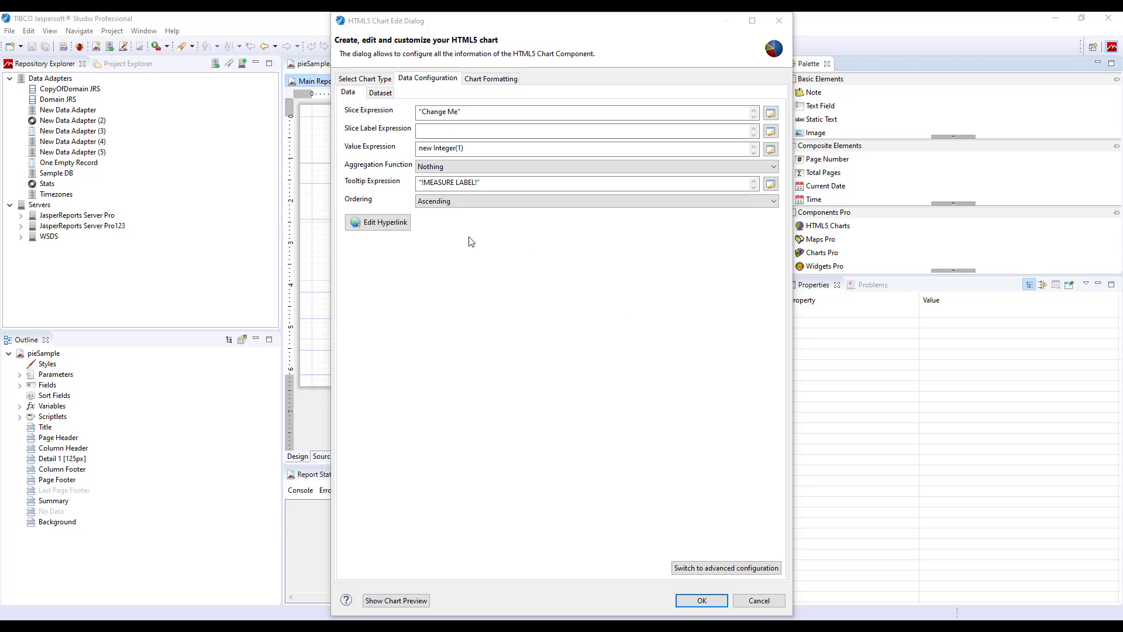
# - Toggle advanced configuration off again, then open the Expression Editor on the 'Change Me' slice expression
pyautogui.click(709, 568)
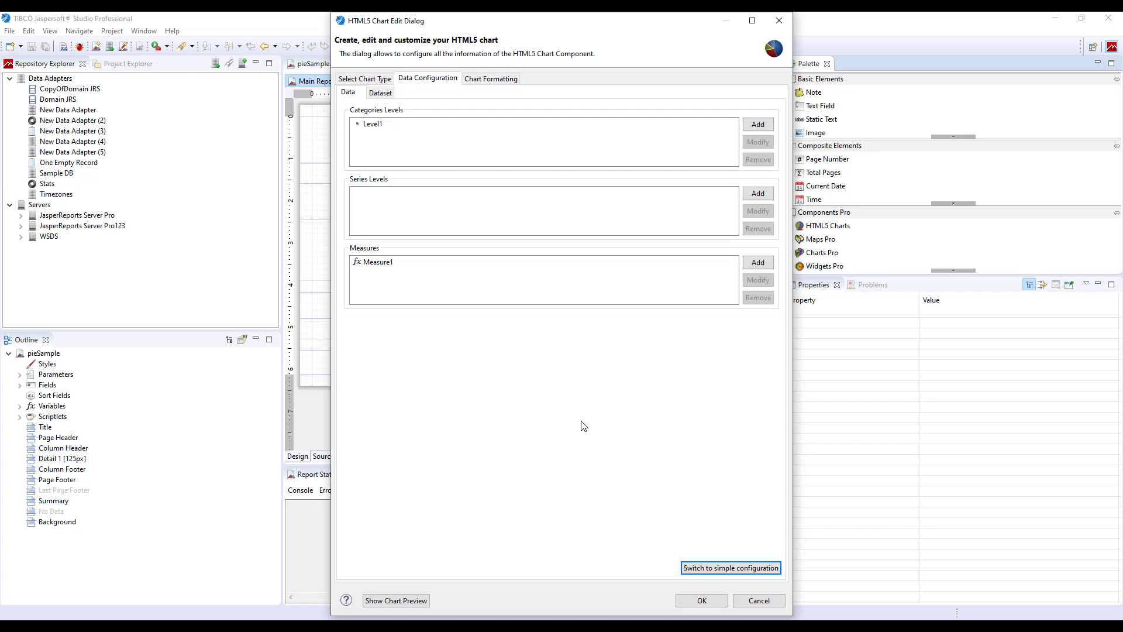
pyautogui.click(687, 569)
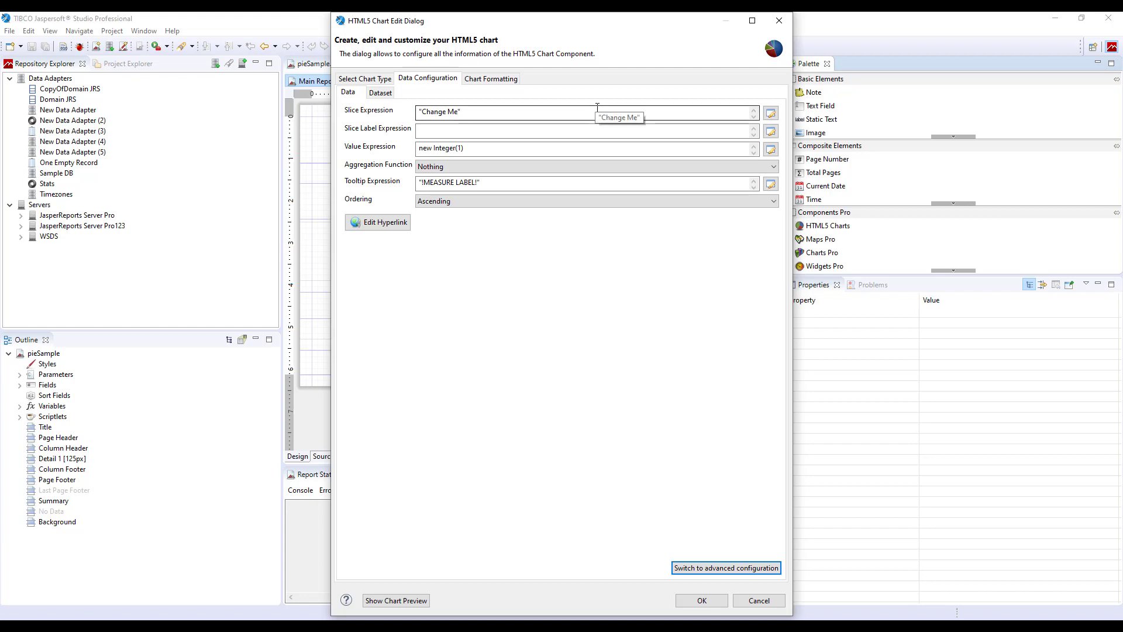
pyautogui.click(491, 110)
pyautogui.click(491, 110)
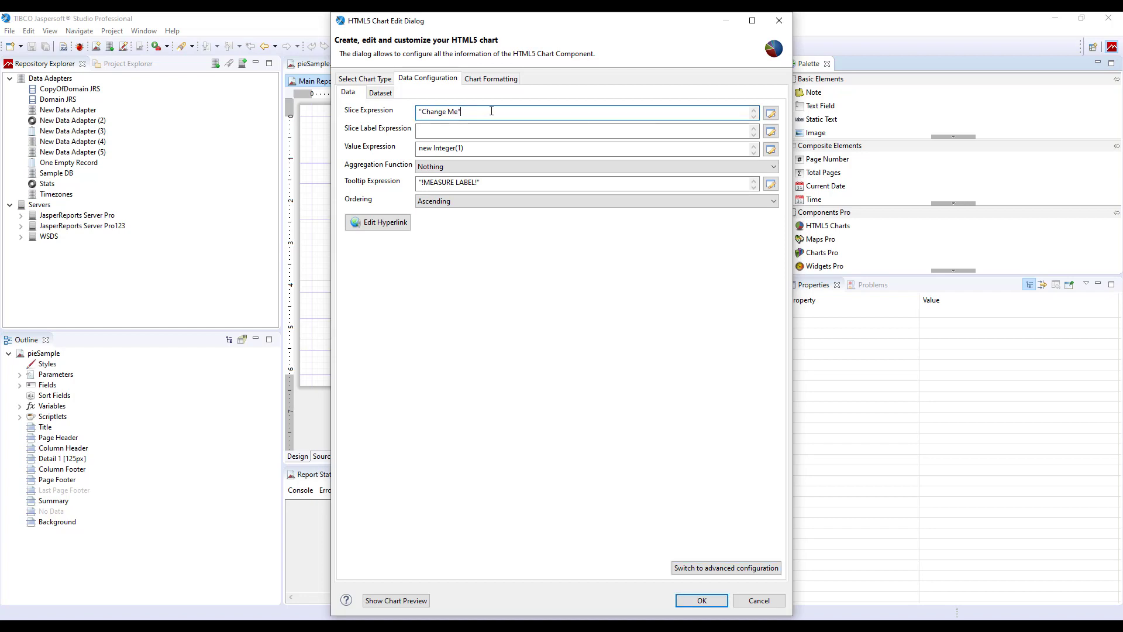
pyautogui.moveTo(420, 117); pyautogui.dragTo(392, 114)
pyautogui.click(491, 110)
pyautogui.click(573, 116)
pyautogui.click(769, 114)
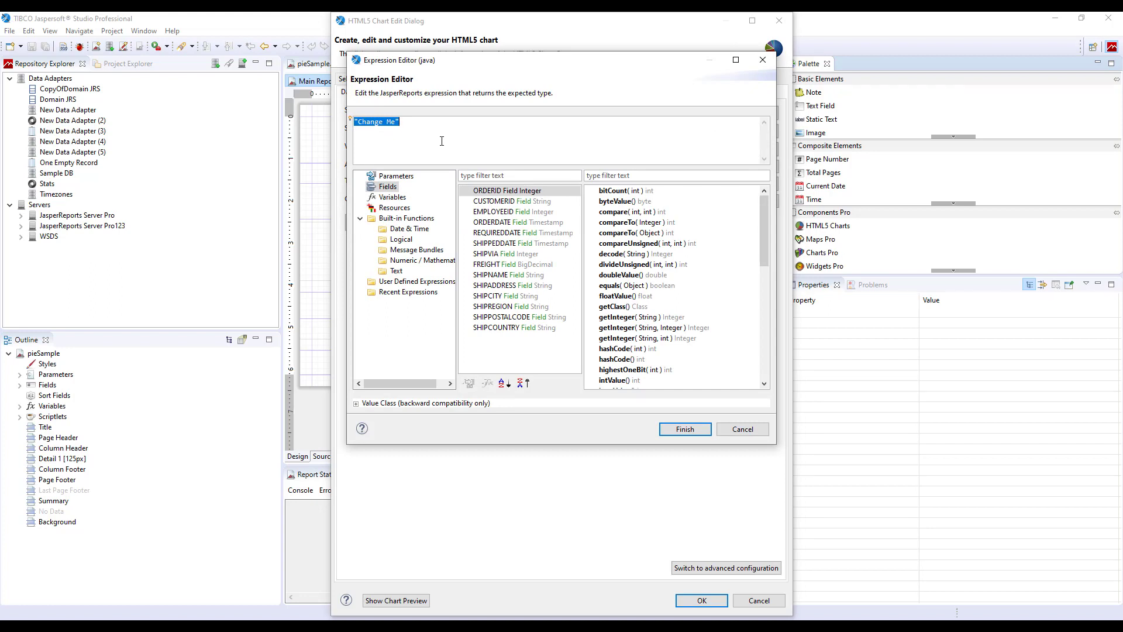
# - Replace 'Change Me' with the SHIPCOUNTRY field, giving $F{SHIPCOUNTRY} in the Expression Editor
pyautogui.press('BackSpace')
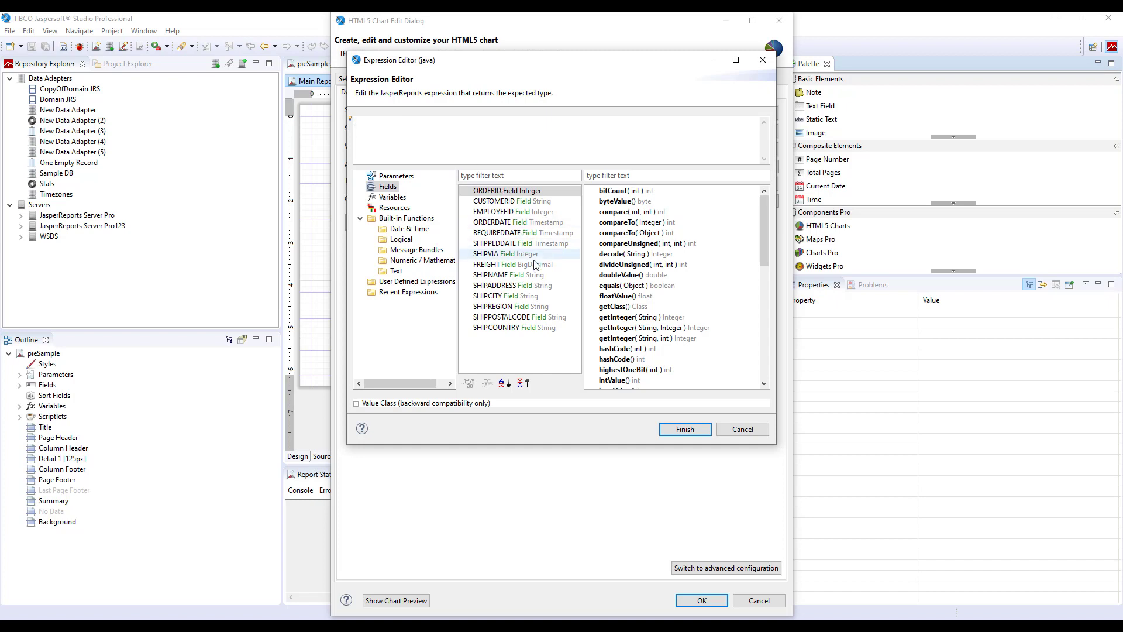
pyautogui.click(511, 328)
pyautogui.doubleClick(512, 330)
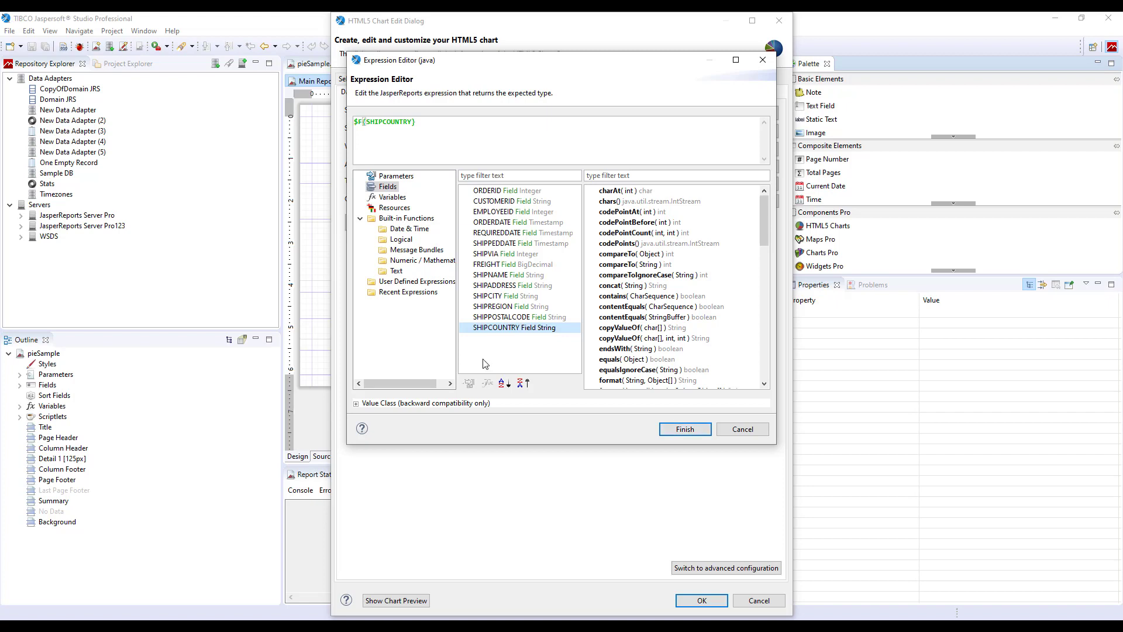
pyautogui.click(365, 121)
pyautogui.click(439, 123)
# - Apply $F{SHIPCOUNTRY}, copy it into the Slice Label Expression, and open the value expression editor
pyautogui.click(678, 430)
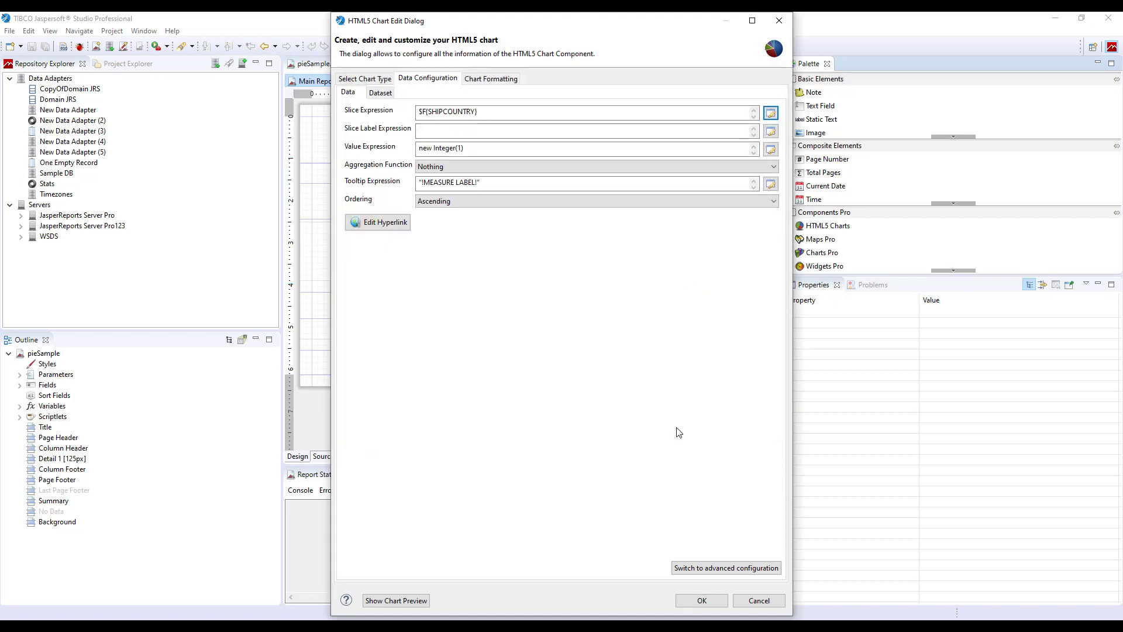
pyautogui.click(438, 132)
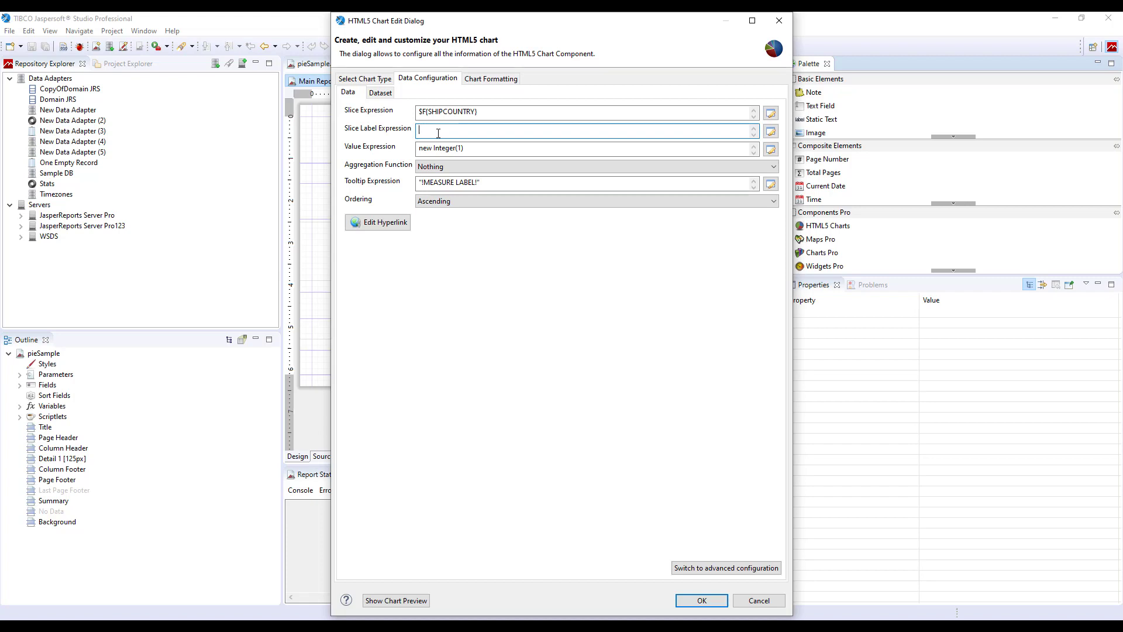
pyautogui.hotkey('shift', 'Tab')
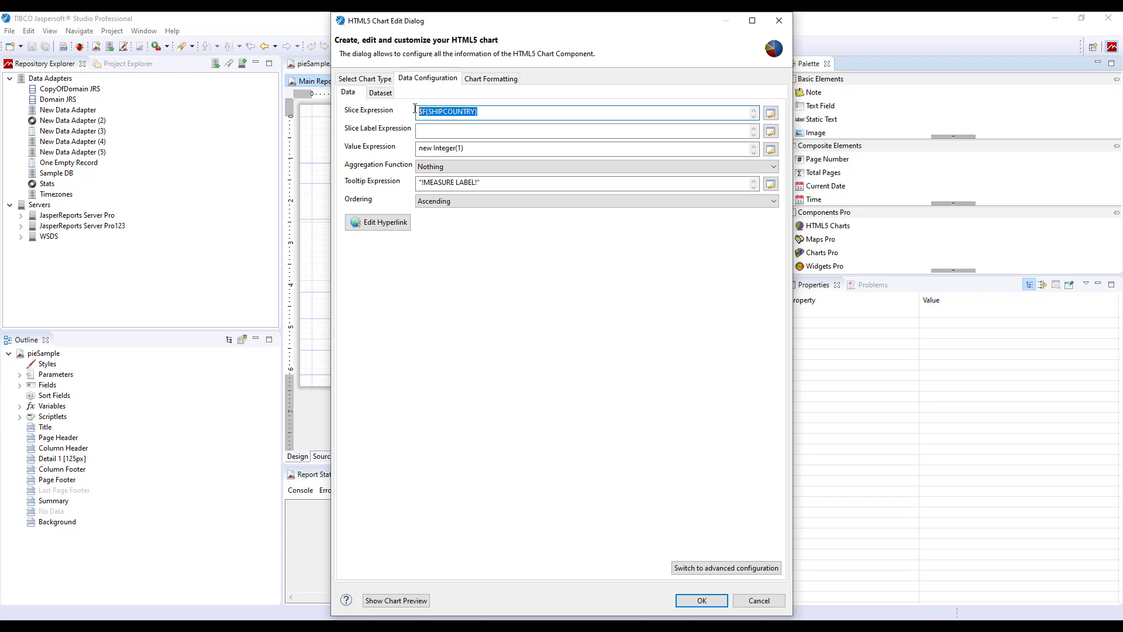
pyautogui.hotkey('ctrl', 'c')
pyautogui.click(452, 130)
pyautogui.hotkey('ctrl', 'v')
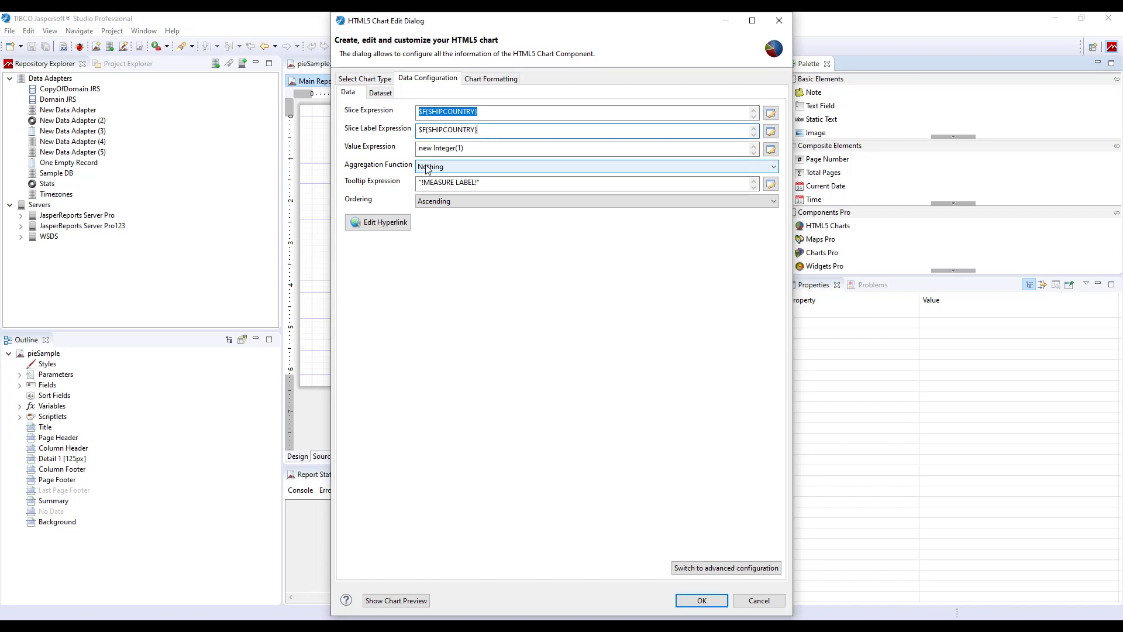
pyautogui.click(771, 150)
pyautogui.click(771, 150)
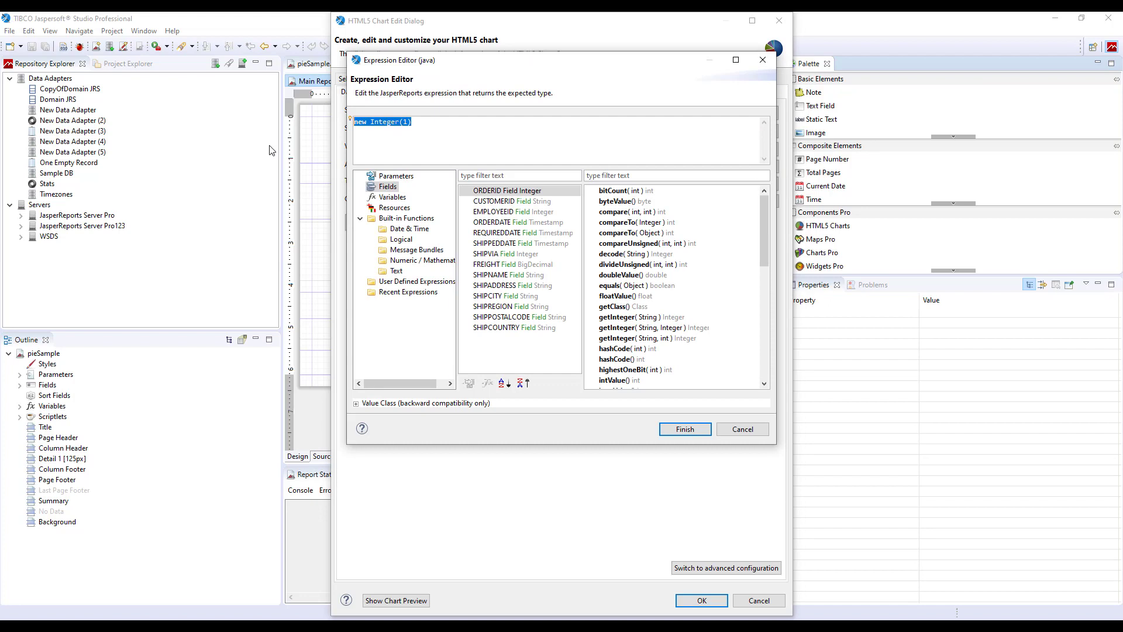
# - Replace new Integer(1) with $F{FREIGHT} as the value expression and apply it
pyautogui.press('BackSpace')
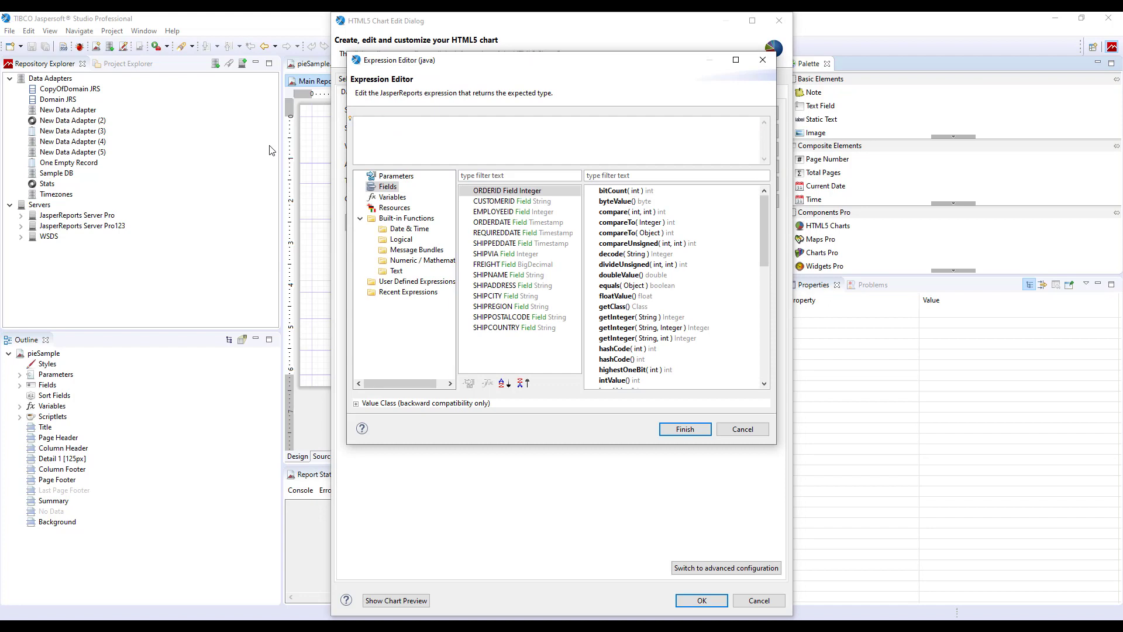
pyautogui.doubleClick(528, 264)
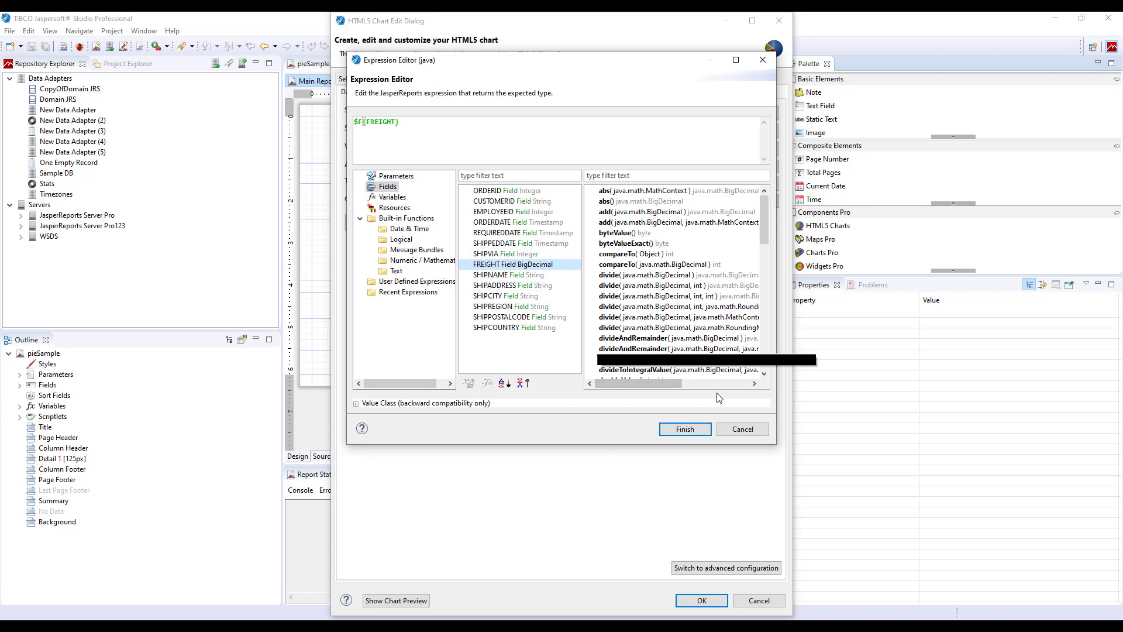
pyautogui.click(682, 430)
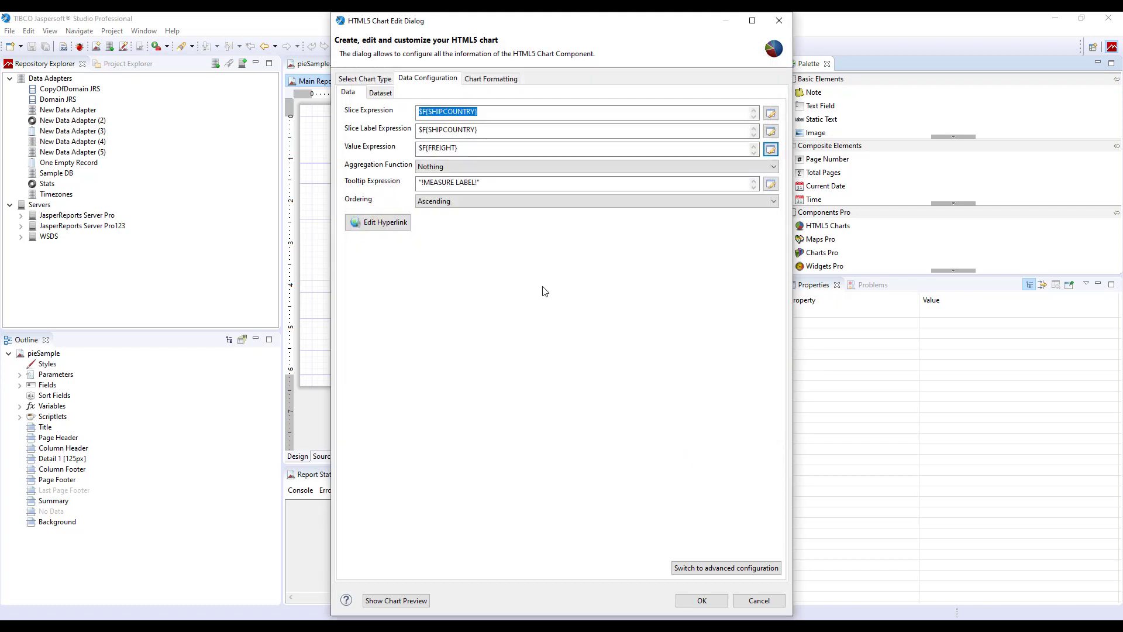
# - Set the freight measure's aggregation function to Sum
pyautogui.click(455, 168)
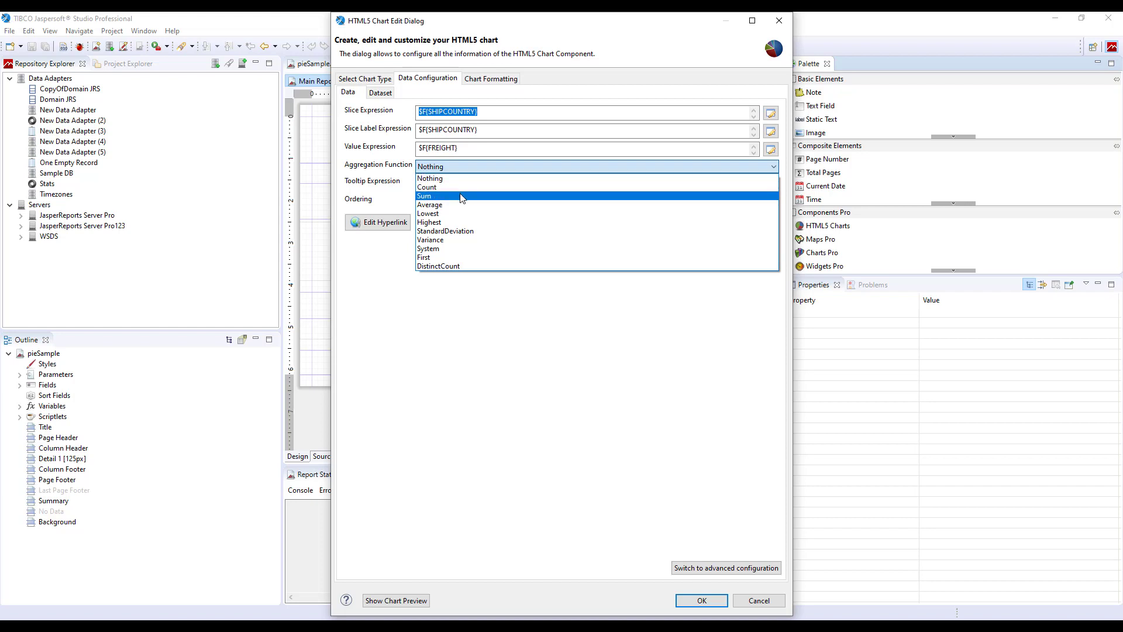
pyautogui.click(461, 197)
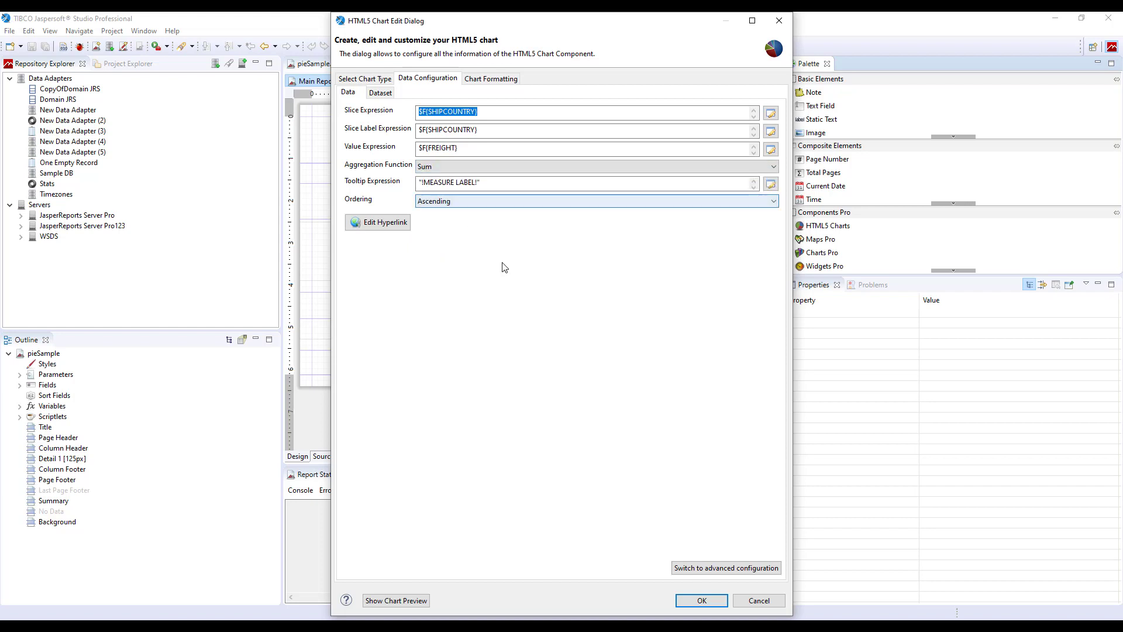
# - Replace the !MEASURE LABEL! tooltip expression with "Freight by country"
pyautogui.click(496, 183)
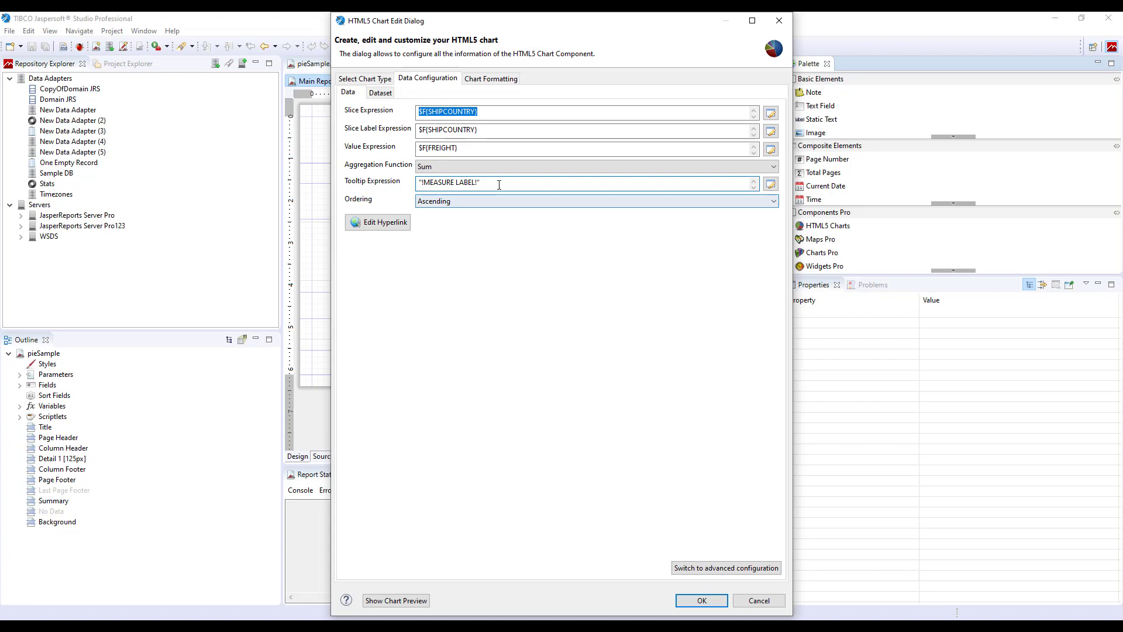
pyautogui.moveTo(500, 183); pyautogui.dragTo(340, 186)
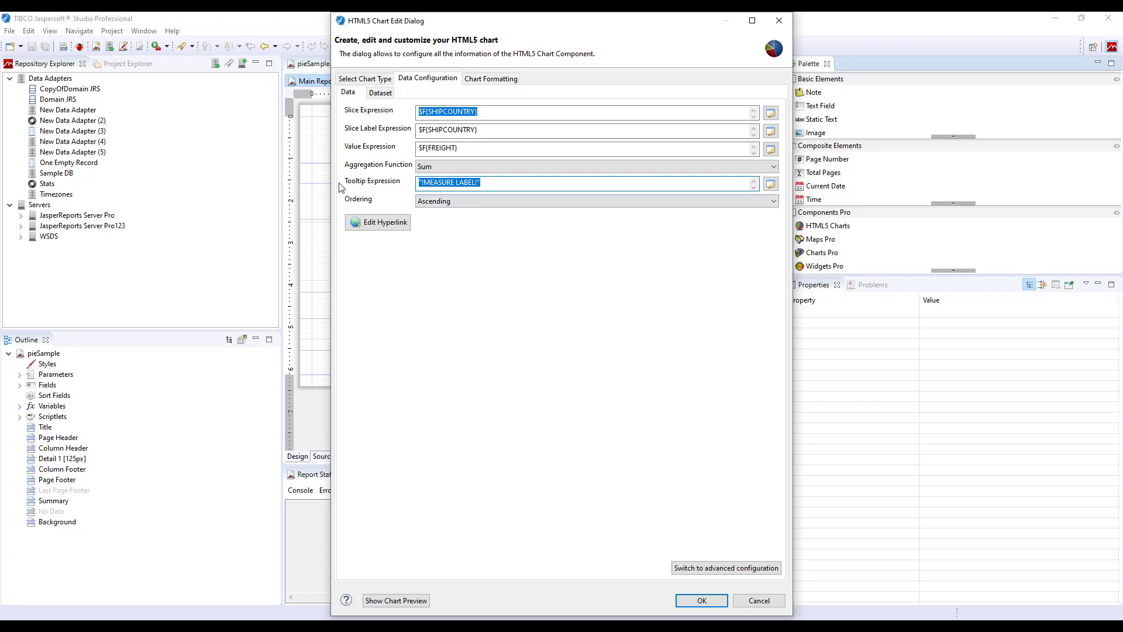
pyautogui.write('"Fr')
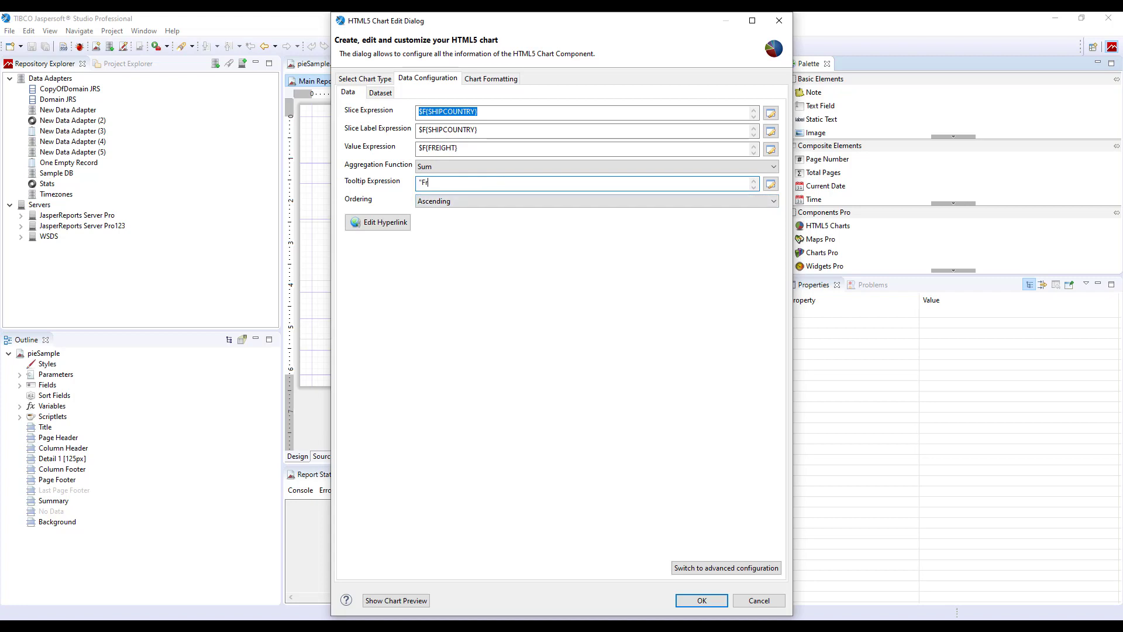
pyautogui.write('eight by country')
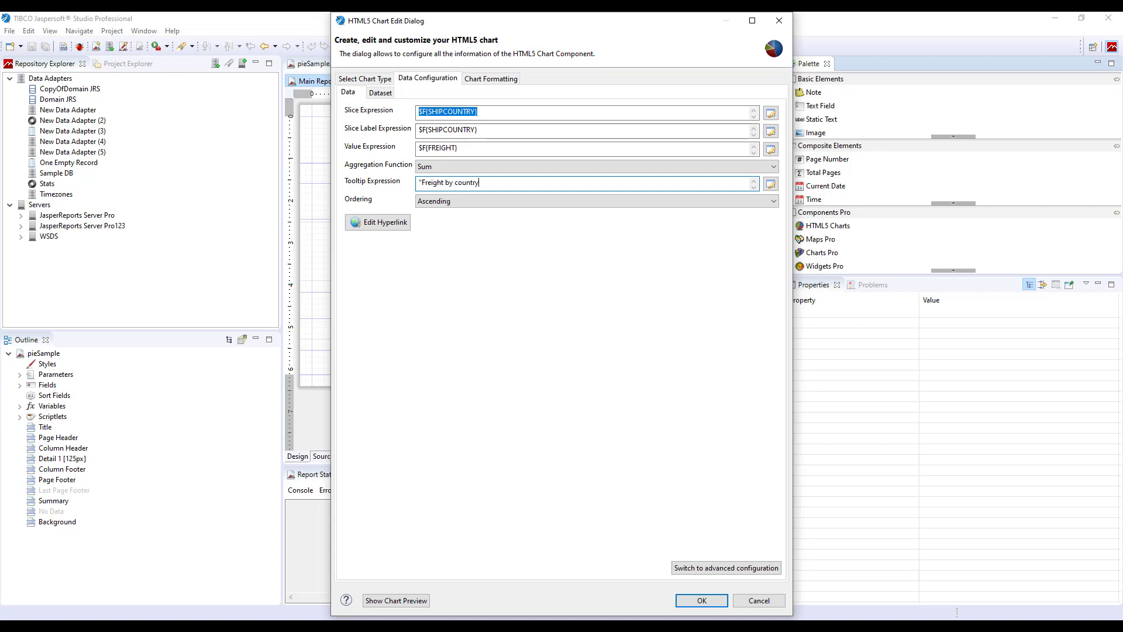
pyautogui.write('"')
# - Confirm the chart settings and place the pie chart at position 0,0
pyautogui.click(700, 600)
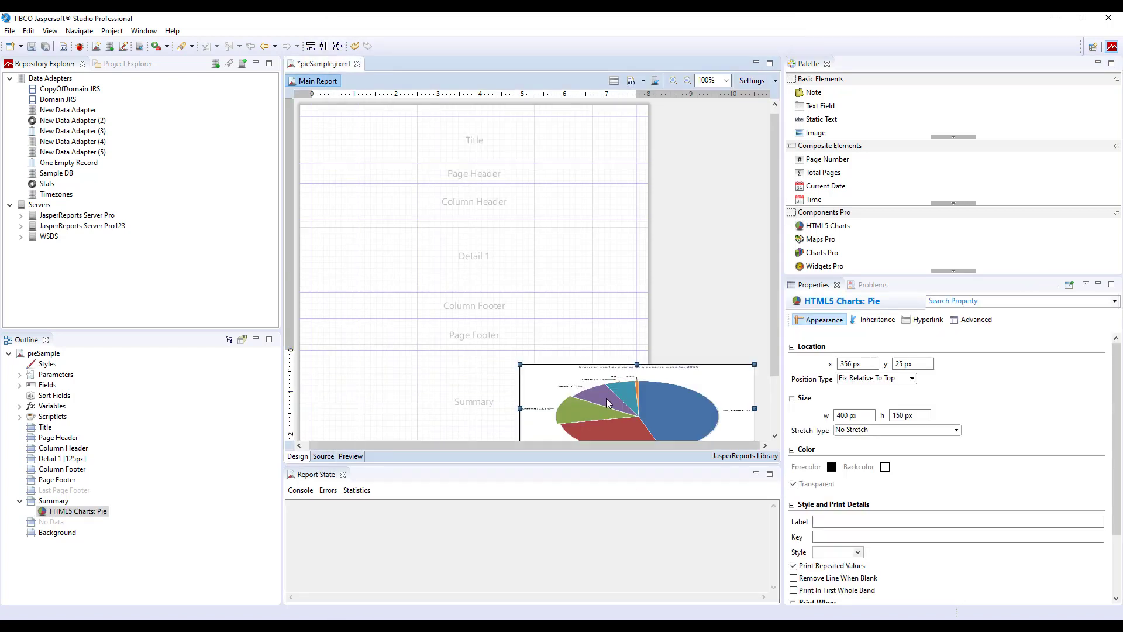
pyautogui.scroll(-3, 608, 402)
pyautogui.moveTo(616, 323); pyautogui.dragTo(410, 311)
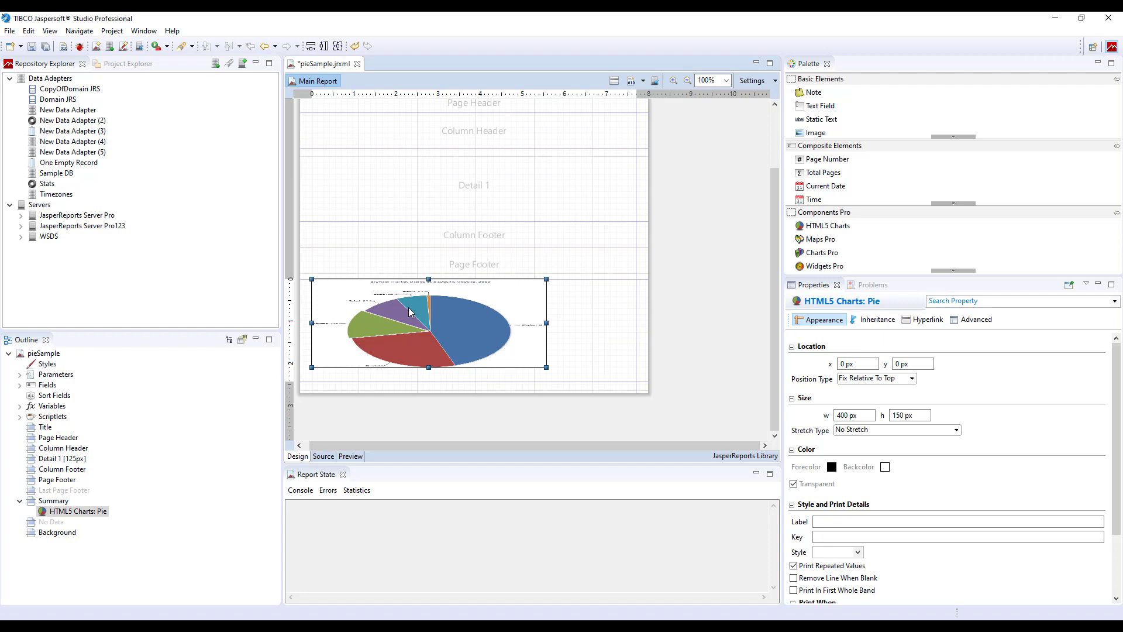
# - Delete the six unused bands from Title through Page Footer
pyautogui.click(56, 480)
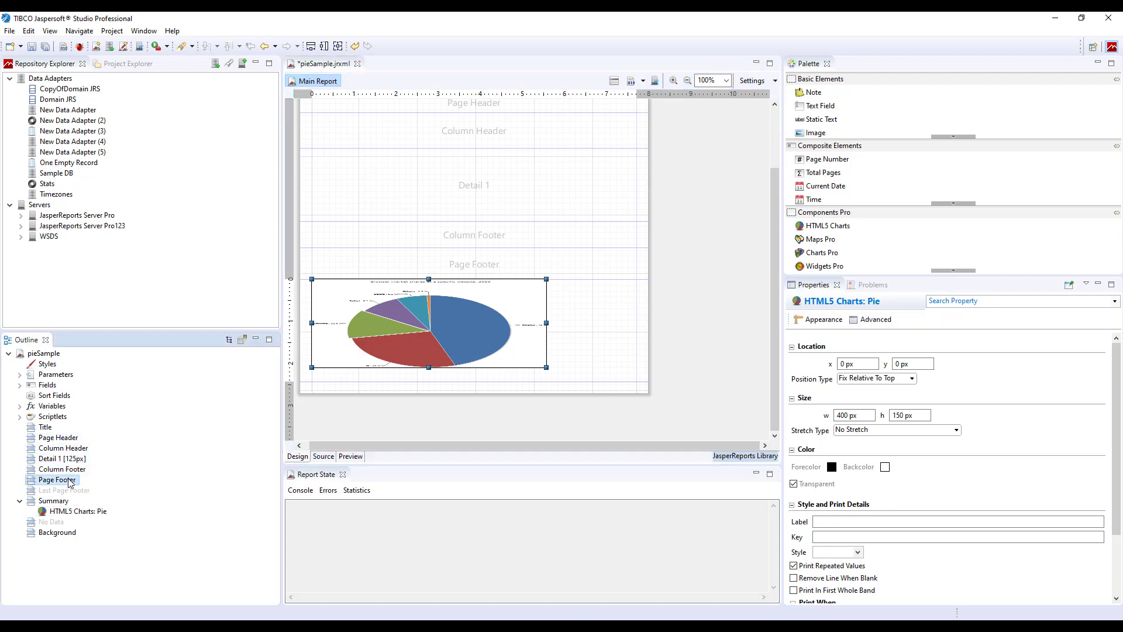
pyautogui.keyDown('shift'); pyautogui.click(42, 431); pyautogui.keyUp('shift')
pyautogui.rightClick(56, 435)
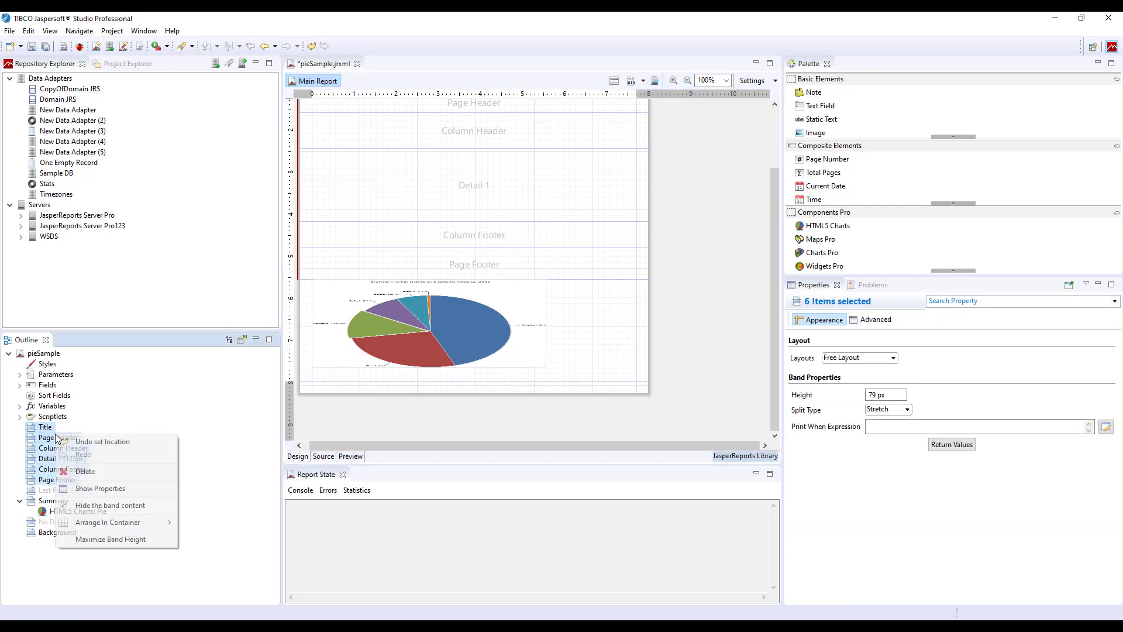
pyautogui.click(119, 475)
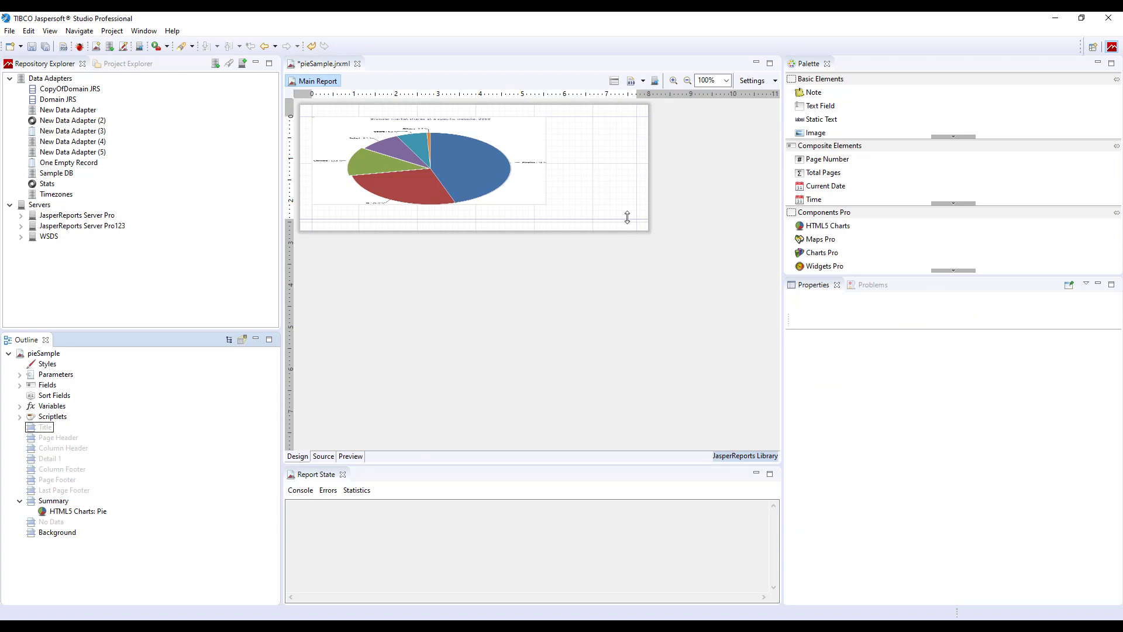
# - Make the Summary band taller and fit the pie chart to the container, 555 × 477 px
pyautogui.moveTo(627, 217); pyautogui.dragTo(605, 399)
pyautogui.click(472, 176)
pyautogui.rightClick(471, 173)
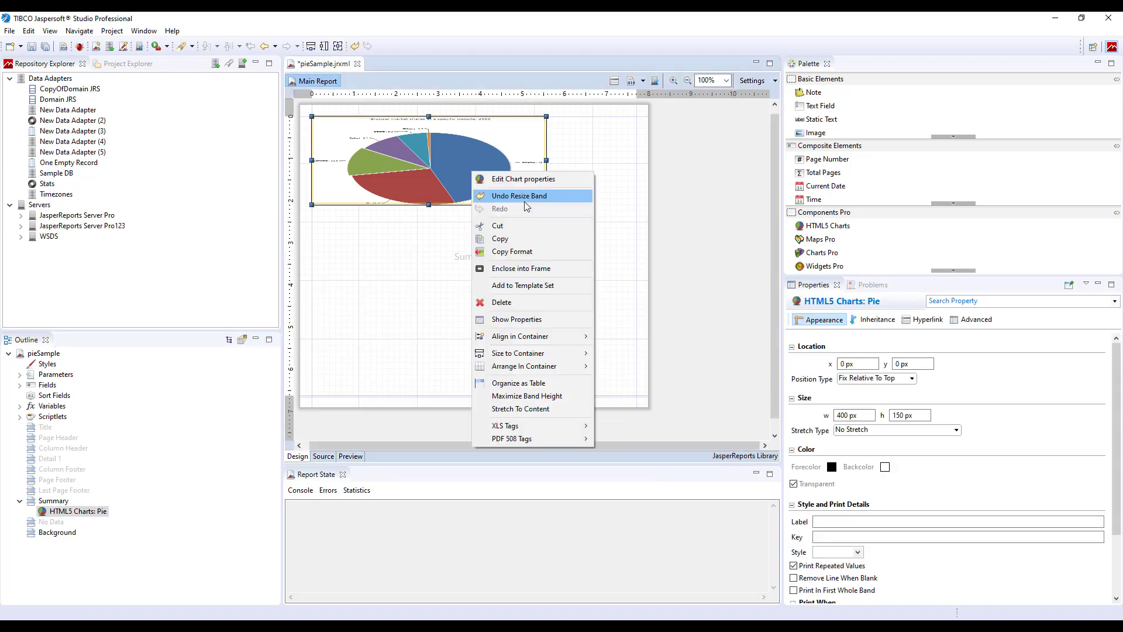
pyautogui.moveTo(534, 338)
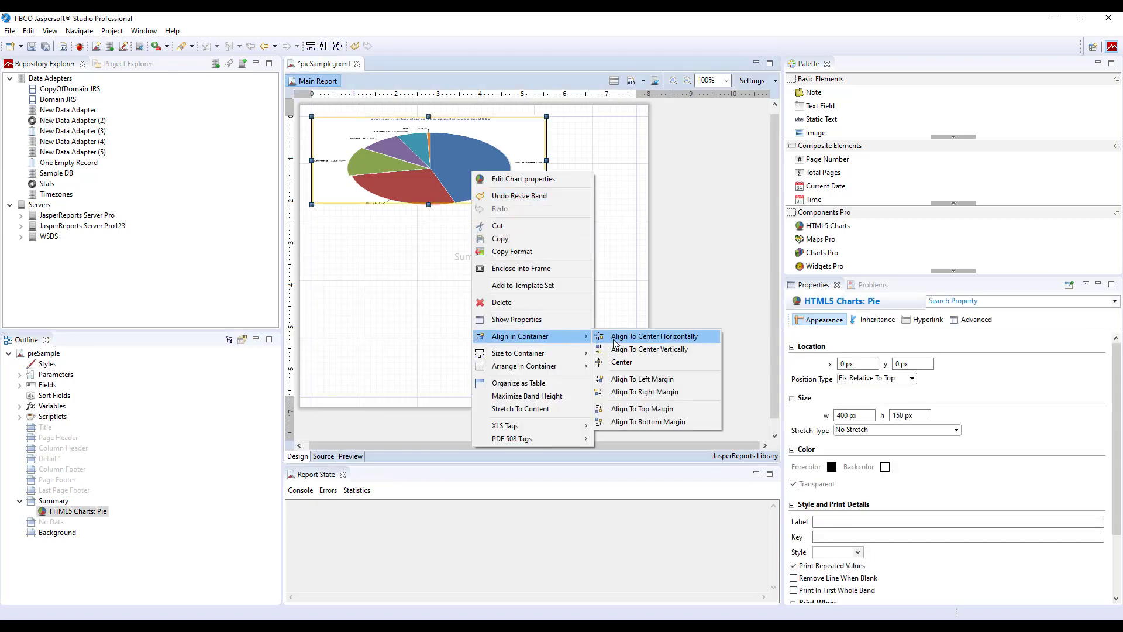
pyautogui.moveTo(564, 363)
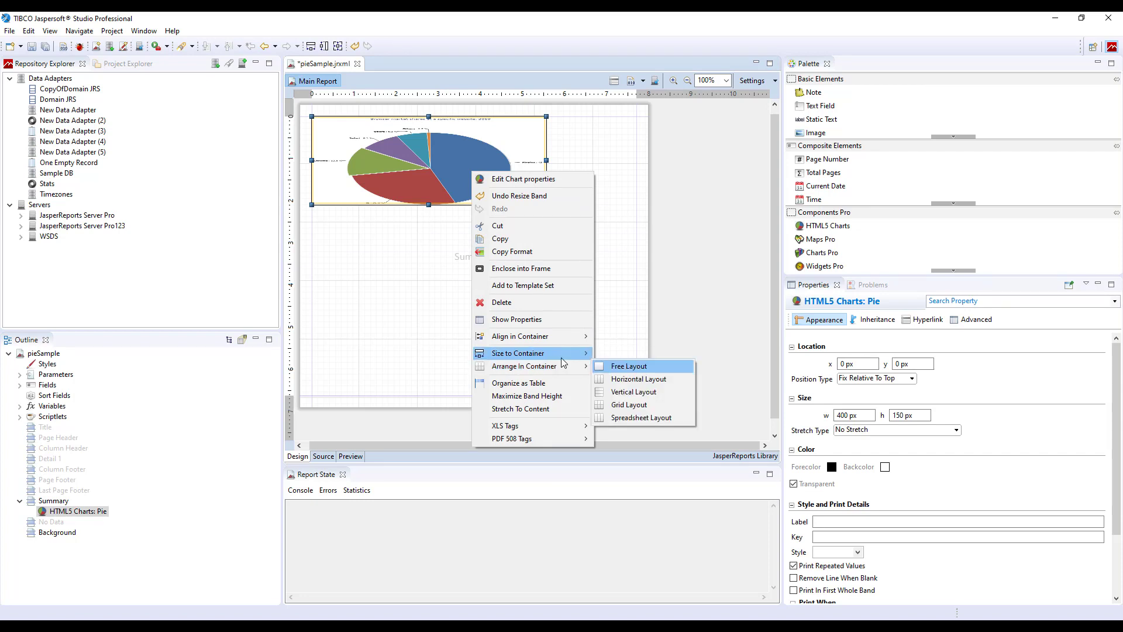
pyautogui.click(632, 379)
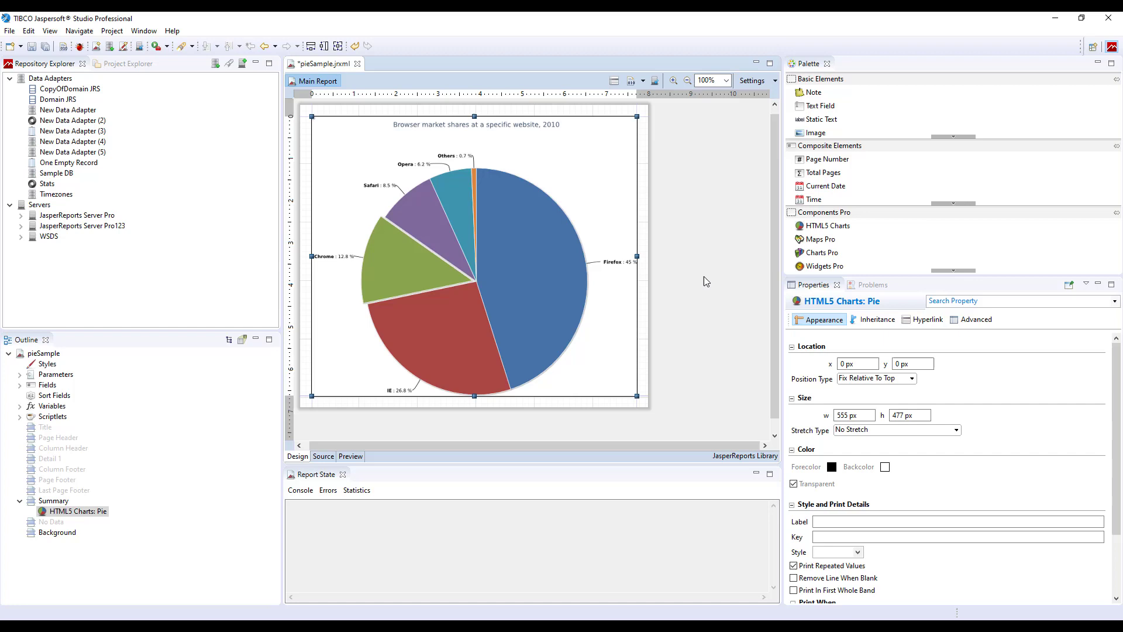
# - Preview the pieSample report to generate the freight-by-country pie chart
pyautogui.click(351, 456)
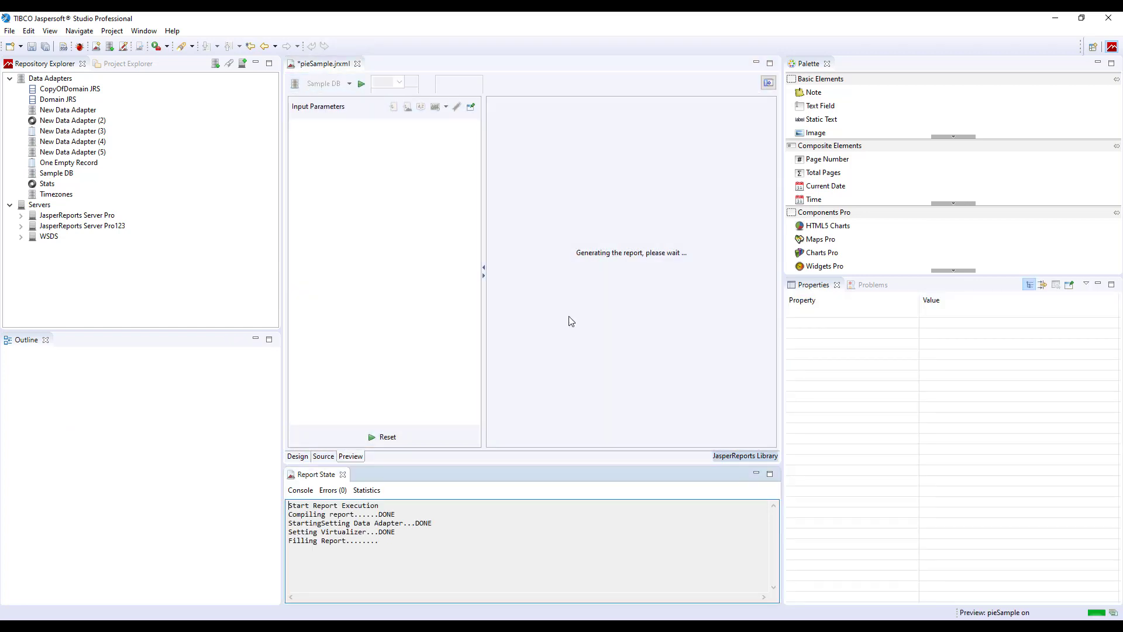